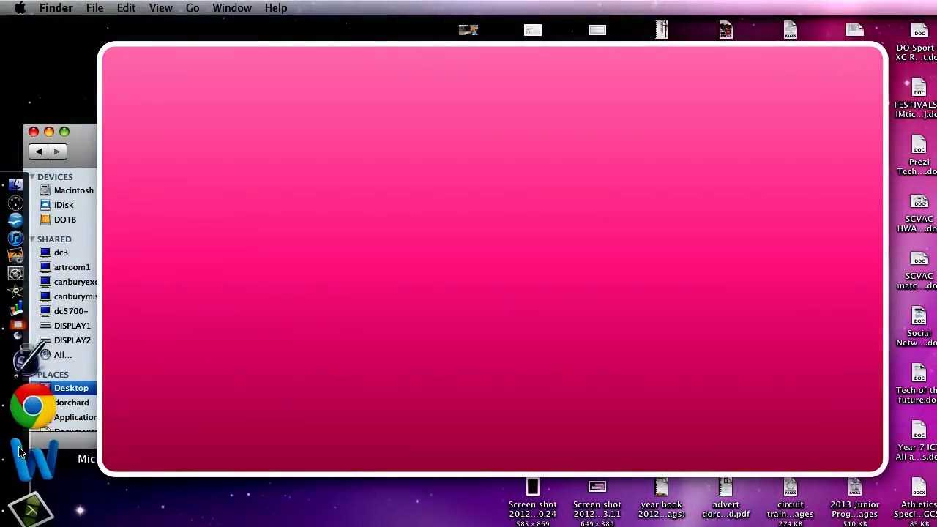
# Step: Switch from Finder to Word, showing the Athletics Specifications for Practical GCSE document
pyautogui.click(33, 454)
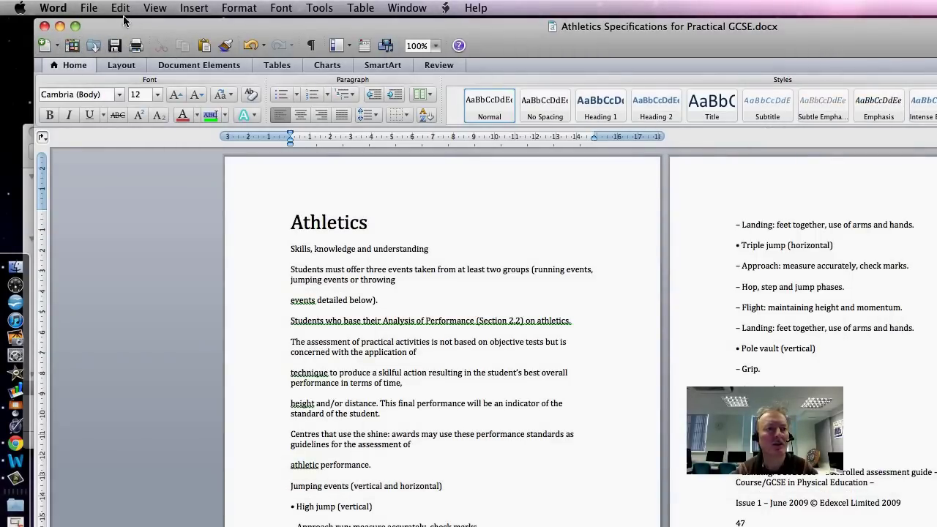
# Step: Create blank Document2, move it aside, and close the Athletics Specifications document
pyautogui.click(86, 8)
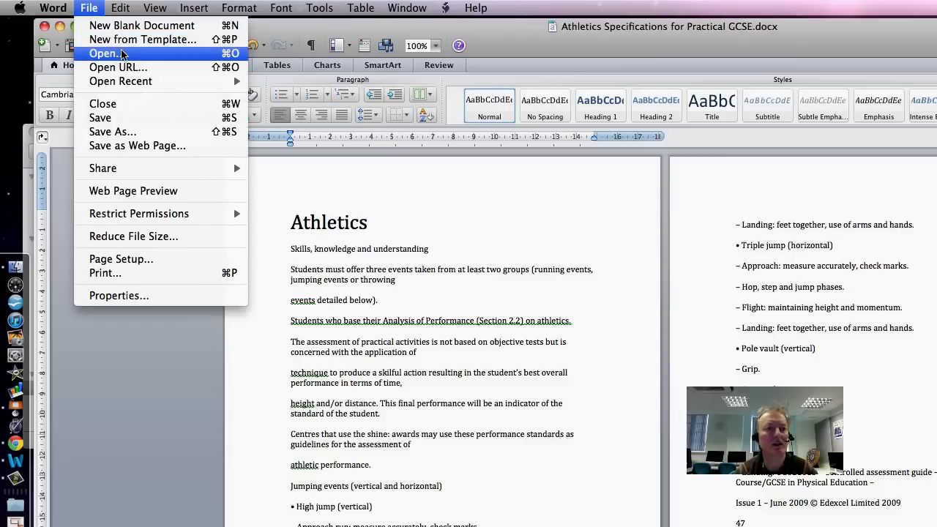
pyautogui.click(289, 118)
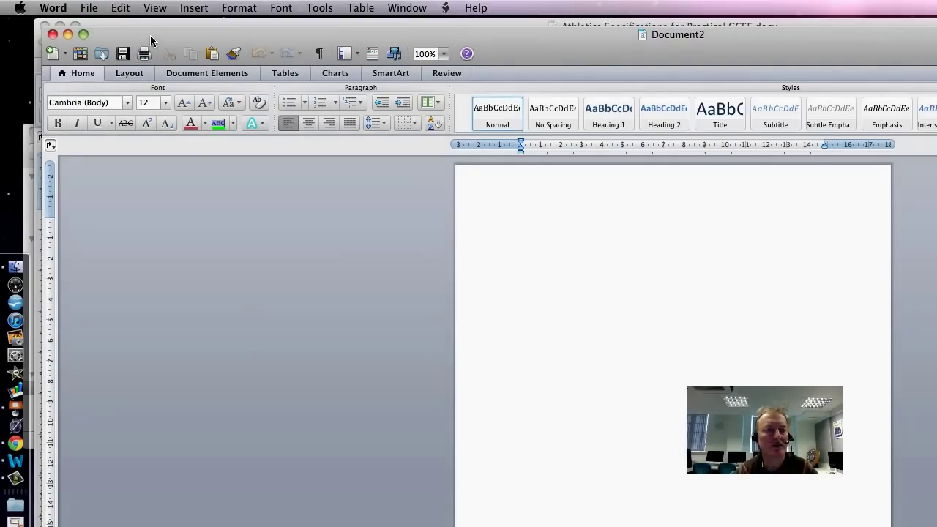
pyautogui.moveTo(150, 35); pyautogui.dragTo(320, 437)
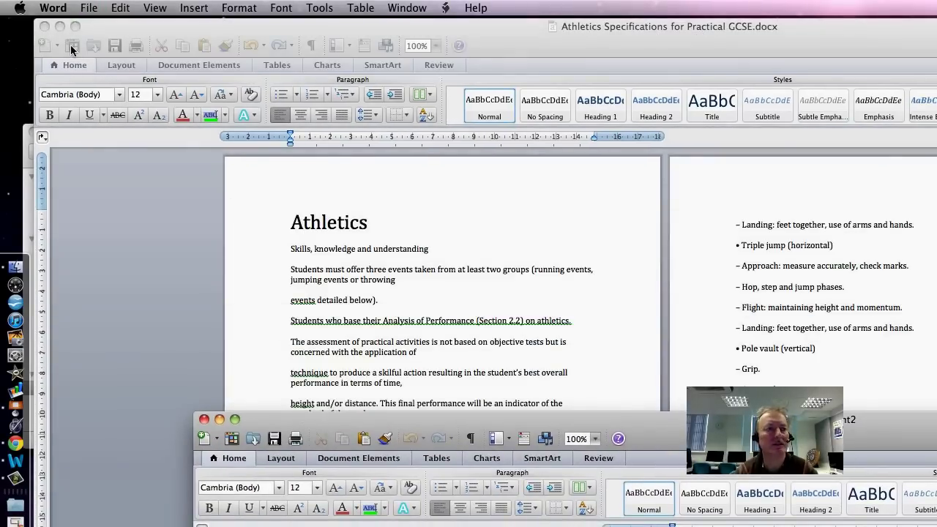
pyautogui.click(44, 26)
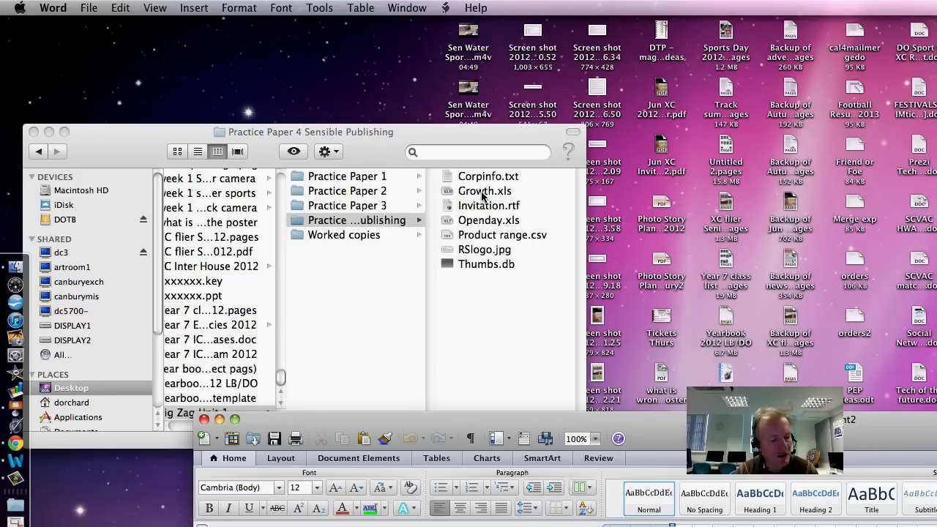
# Step: Preview Openday.xls in the Practice Paper 4 Sensible Publishing folder, then bring Document2 back up
pyautogui.click(490, 222)
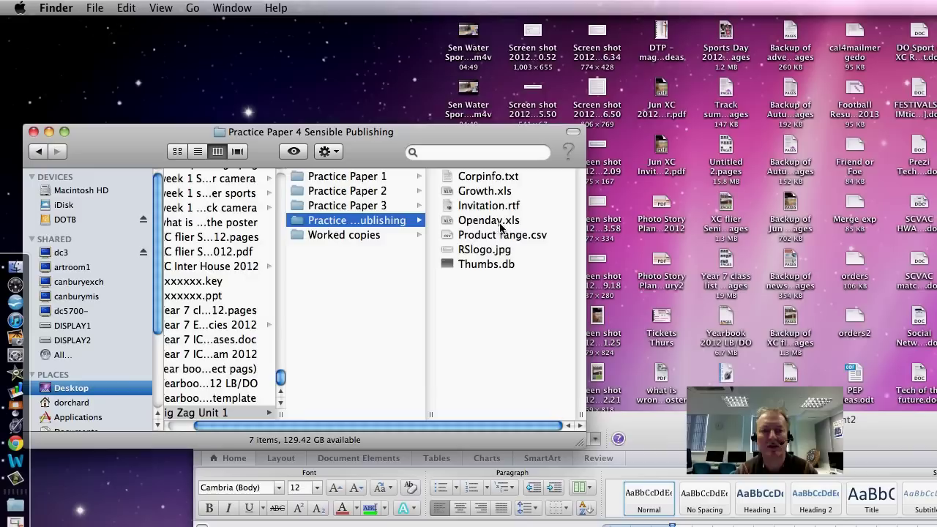
pyautogui.click(506, 220)
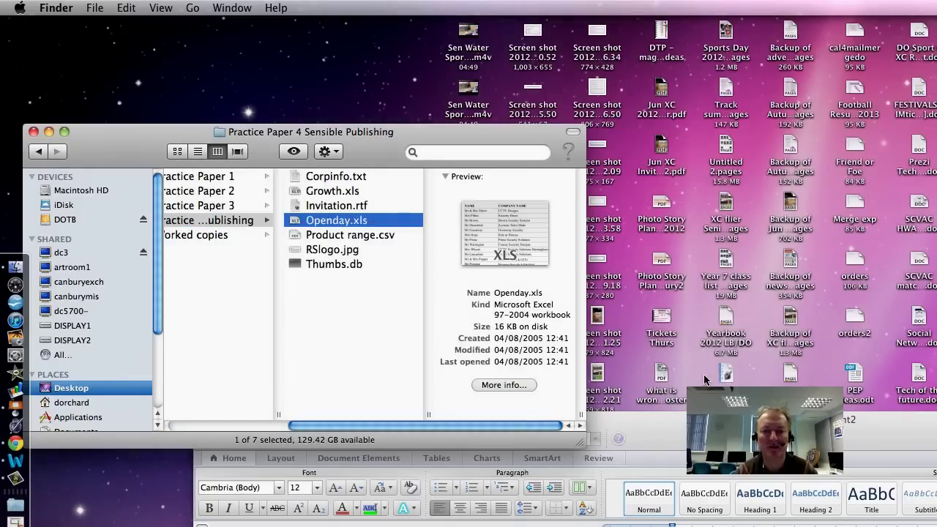
pyautogui.moveTo(713, 436); pyautogui.dragTo(516, 47)
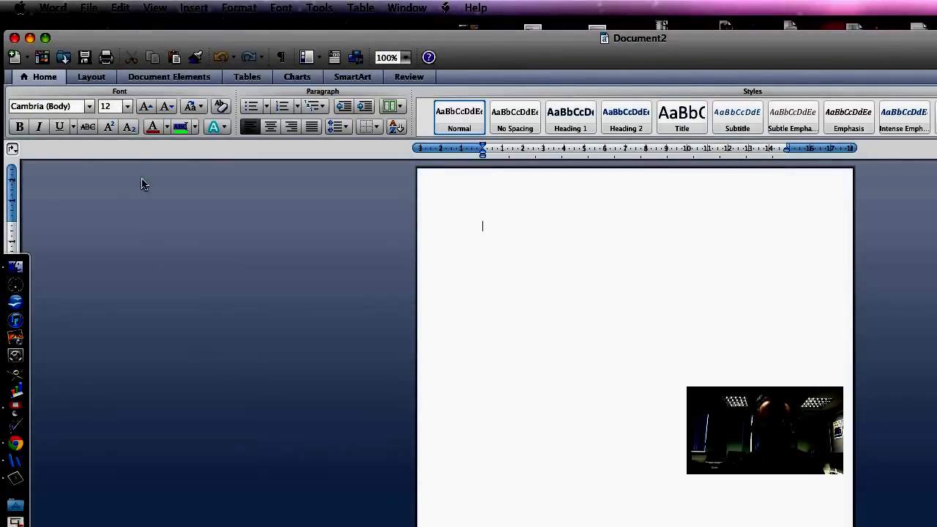
# Step: Set Document2's paper size to A4 with portrait orientation
pyautogui.click(92, 77)
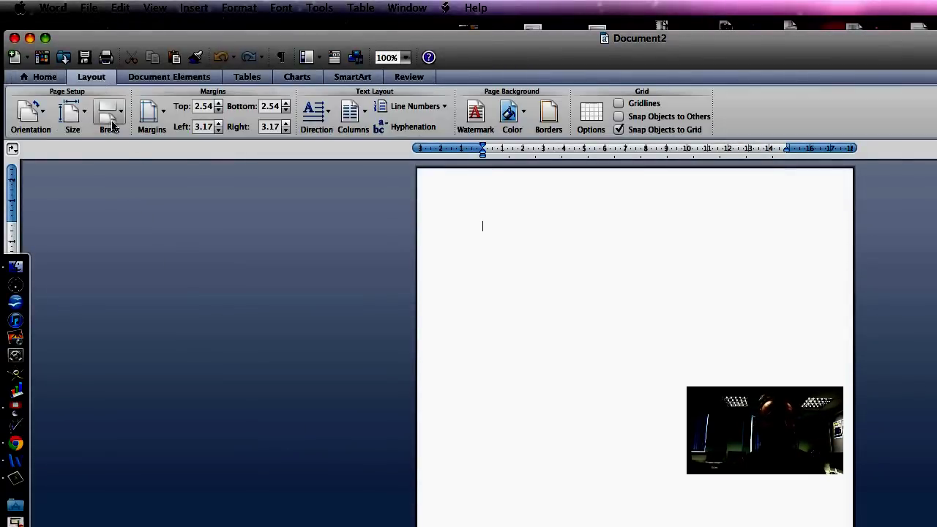
pyautogui.click(84, 123)
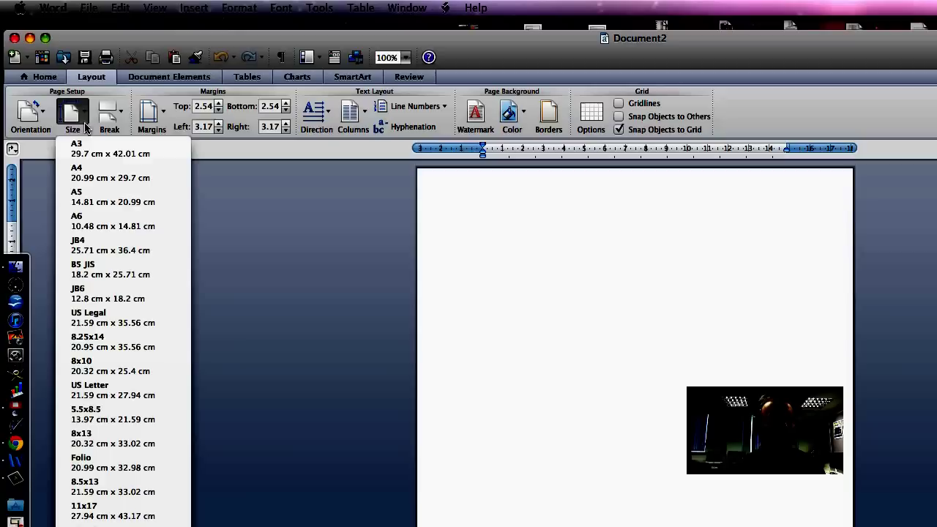
pyautogui.click(88, 177)
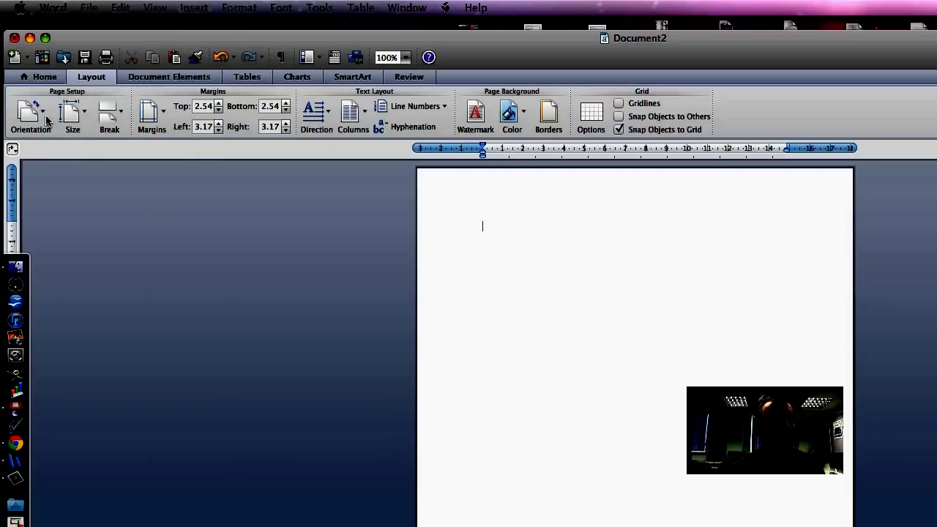
pyautogui.click(44, 113)
pyautogui.click(66, 154)
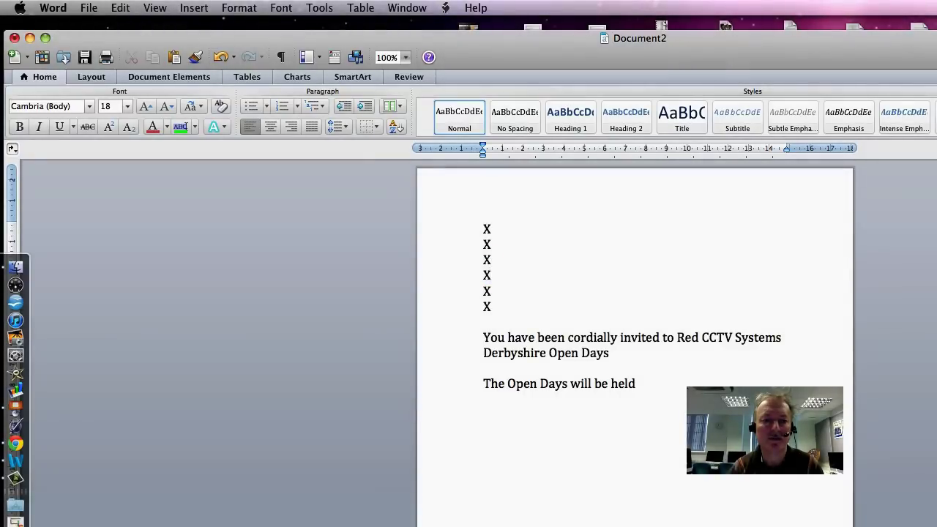
# Step: Paste the Red CCTV Systems Open Days invitation text, headed by six X placeholder lines
pyautogui.hotkey('shift', 'Up')
pyautogui.hotkey('shift', 'Down')
pyautogui.hotkey('shift', 'Down')
pyautogui.hotkey('shift', 'Down')
pyautogui.hotkey('shift', 'Down')
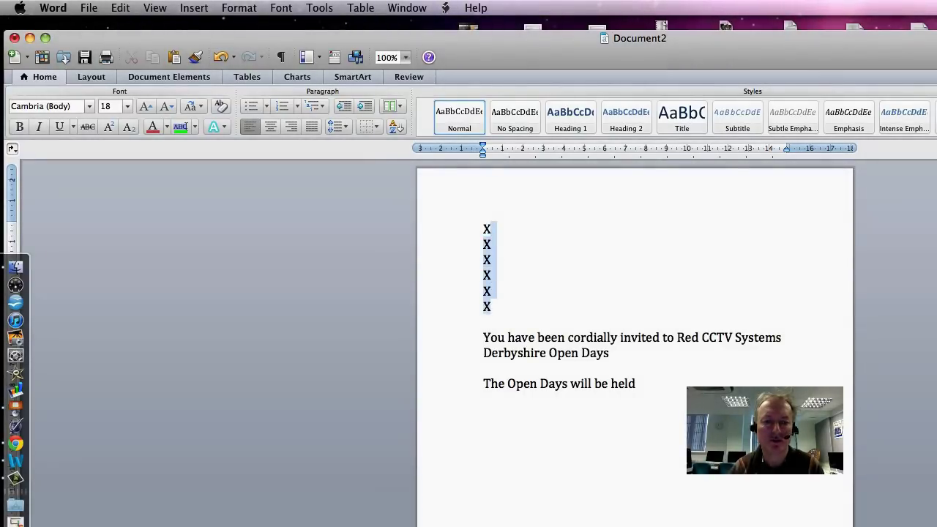
pyautogui.press('Right')
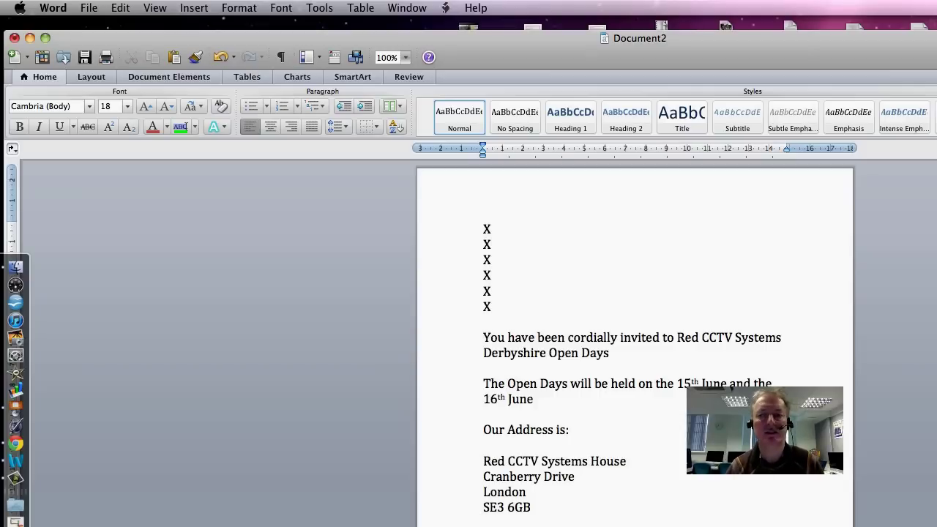
# Step: Use Mail Merge Manager to make Document2 a Form Letters merge and show Get List options
pyautogui.click(330, 10)
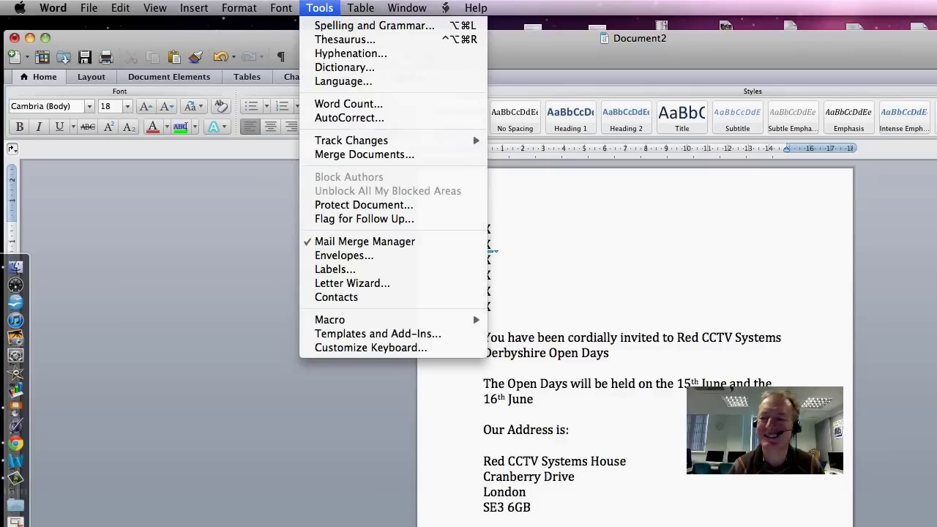
pyautogui.click(364, 241)
pyautogui.moveTo(233, 248); pyautogui.dragTo(234, 218)
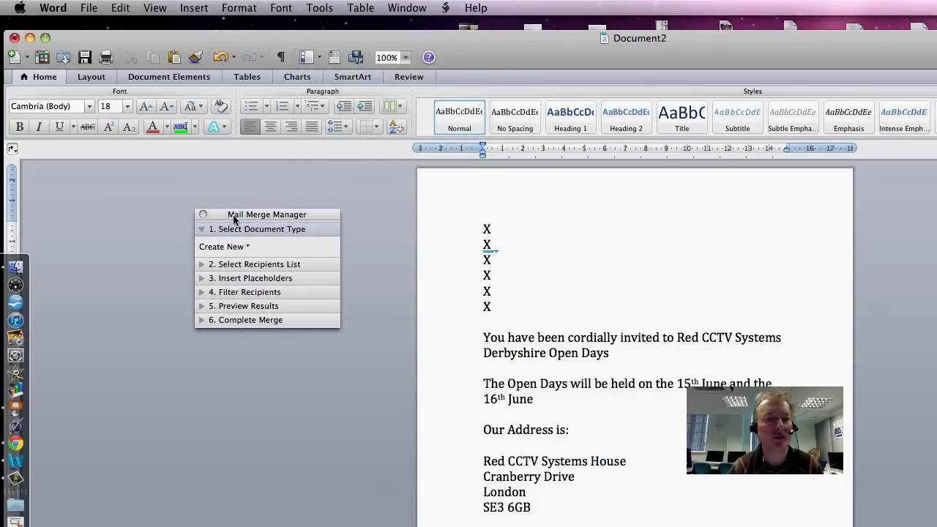
pyautogui.click(244, 247)
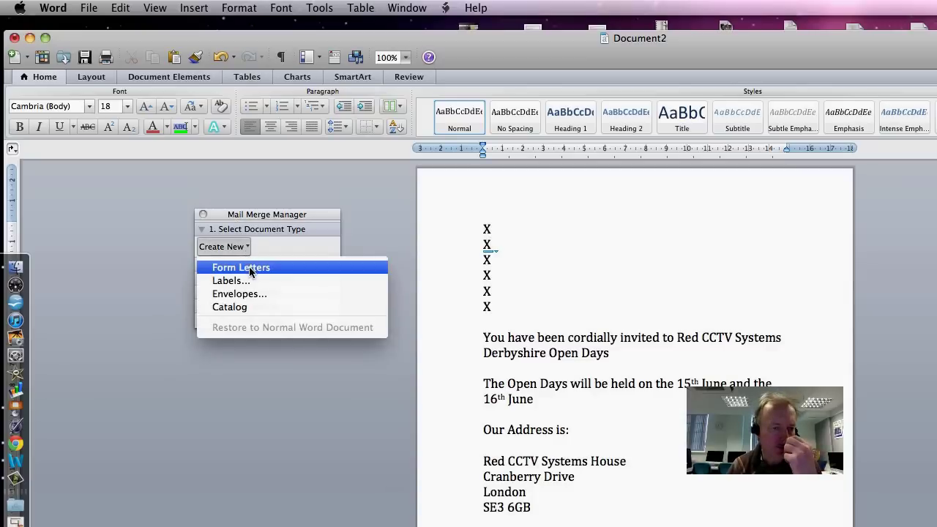
pyautogui.click(249, 268)
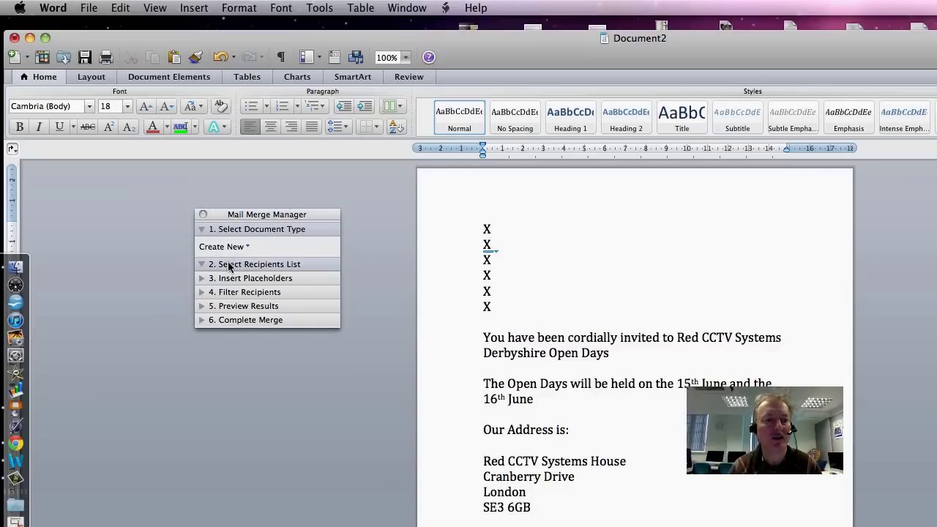
pyautogui.click(229, 284)
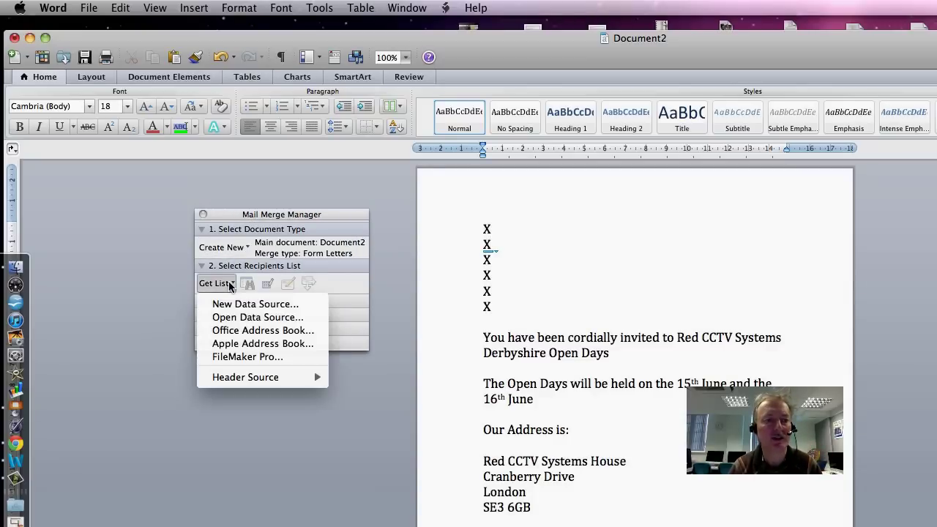
# Step: Link Openday.xls from Practice Paper 4 Sensible Publishing as the recipient list, using the entire worksheet
pyautogui.click(256, 318)
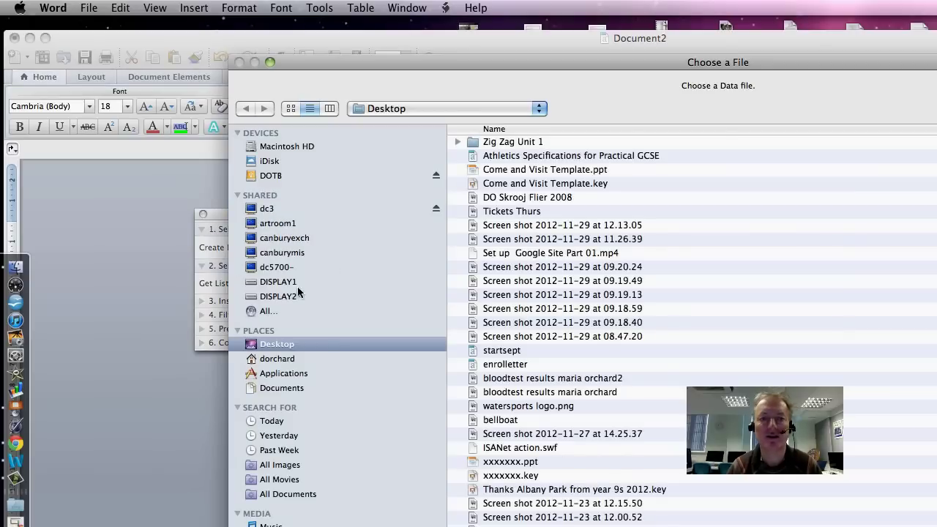
pyautogui.doubleClick(484, 143)
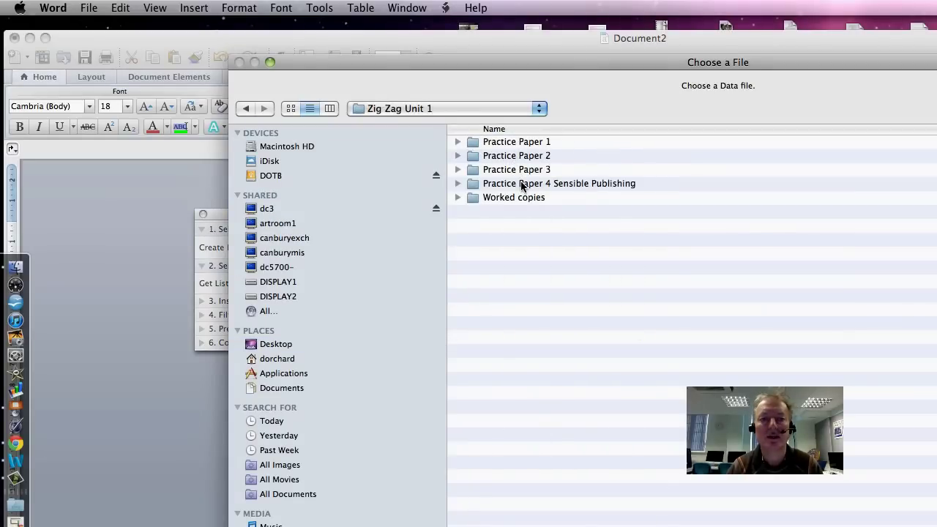
pyautogui.doubleClick(522, 183)
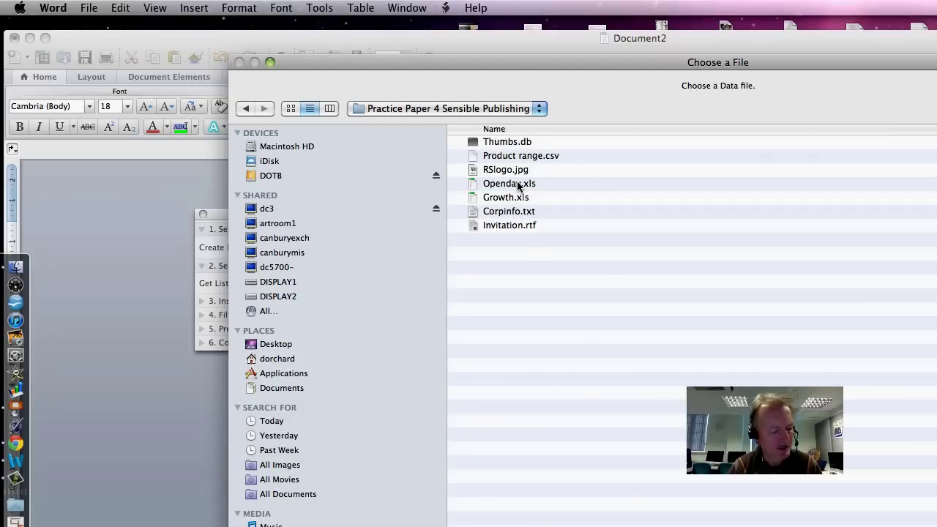
pyautogui.doubleClick(517, 183)
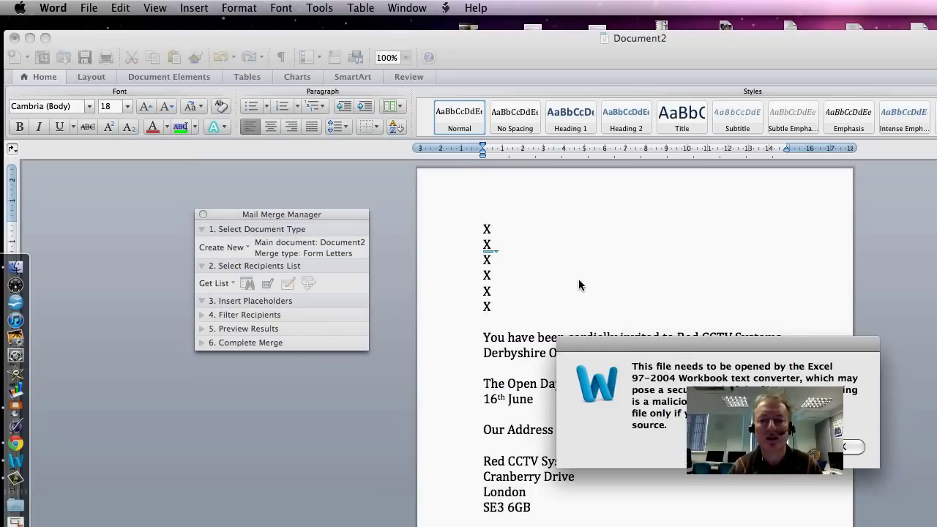
pyautogui.press('Return')
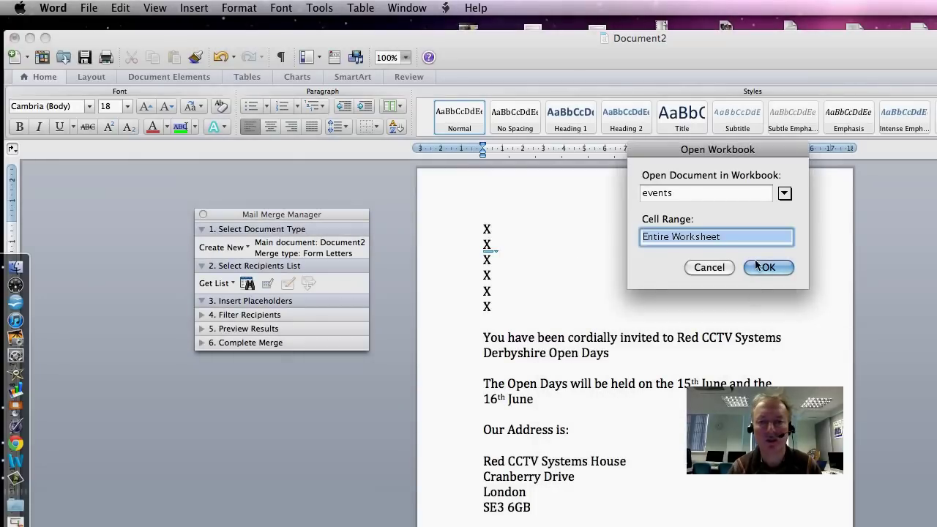
pyautogui.click(758, 270)
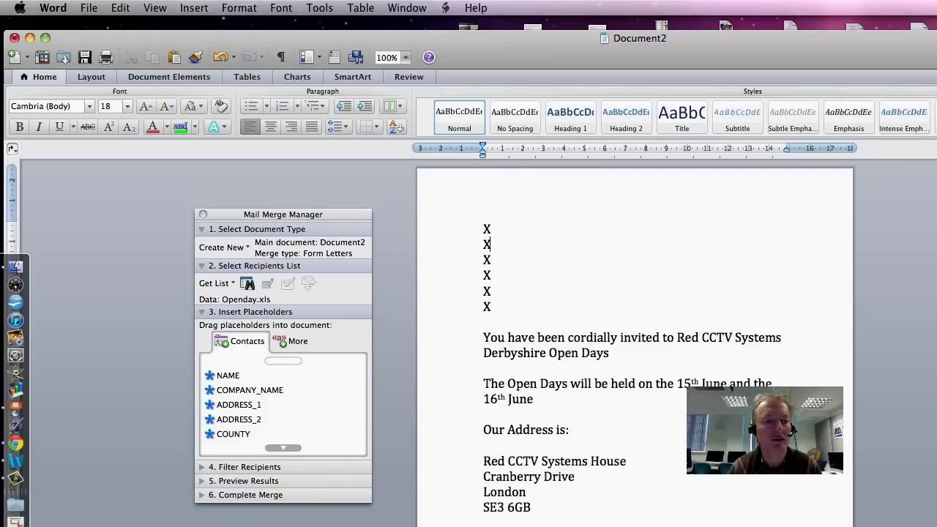
# Step: Replace the X lines with the NAME and COMPANY_NAME merge fields on separate lines
pyautogui.moveTo(302, 216); pyautogui.dragTo(290, 215)
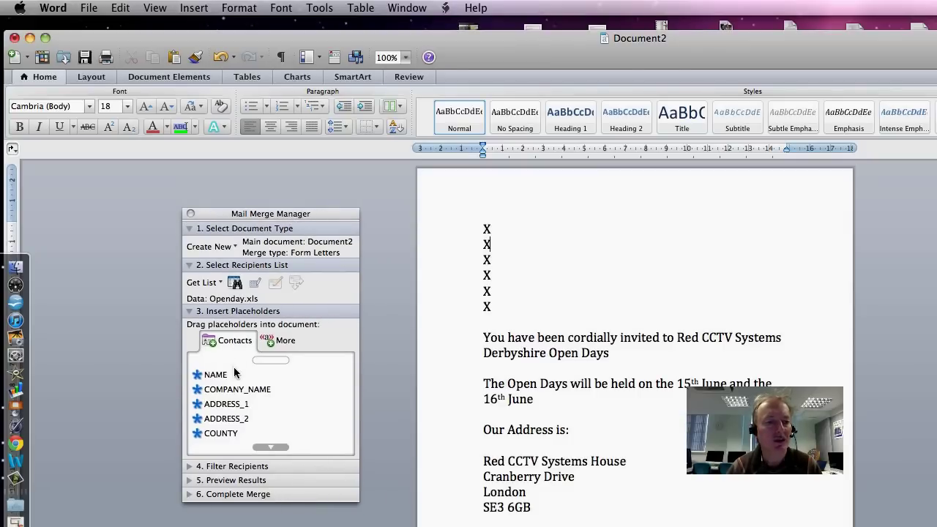
pyautogui.moveTo(235, 374); pyautogui.dragTo(484, 229)
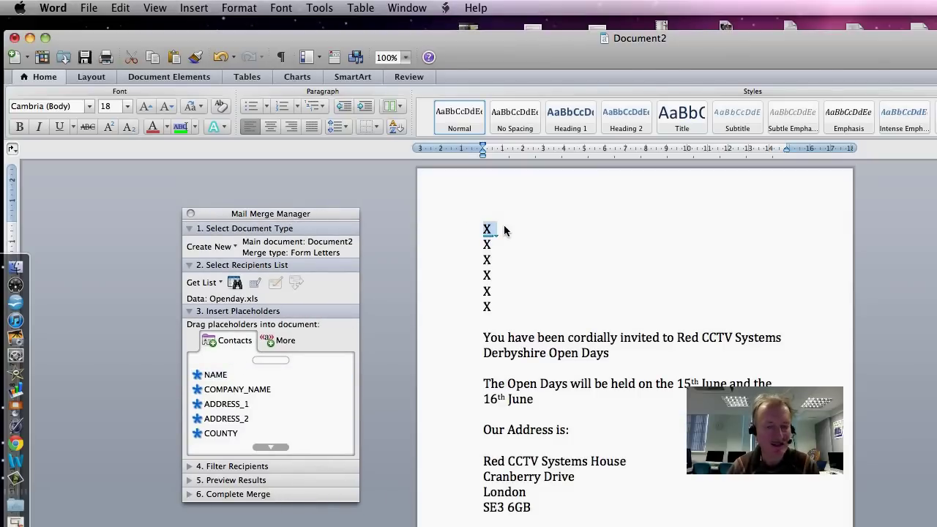
pyautogui.press('BackSpace')
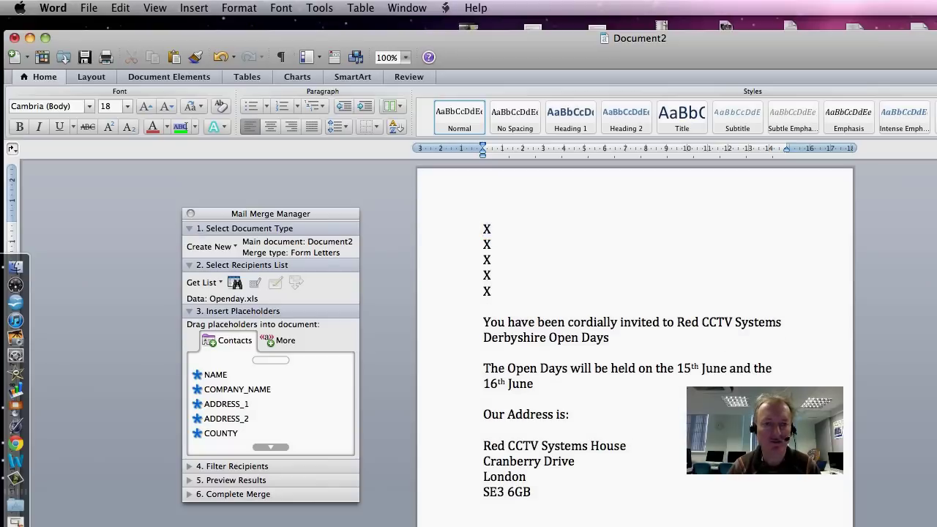
pyautogui.moveTo(498, 296); pyautogui.dragTo(505, 230)
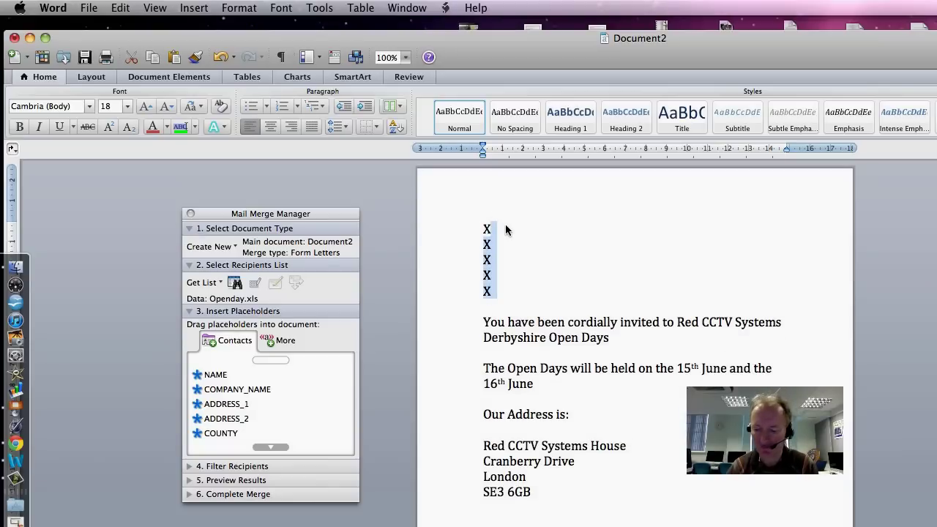
pyautogui.write('X')
pyautogui.click(227, 393)
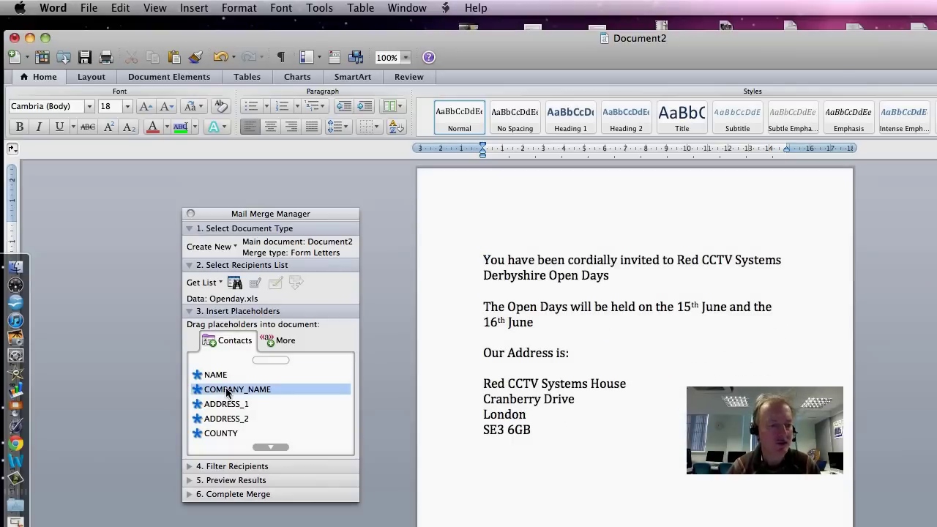
pyautogui.moveTo(227, 393); pyautogui.dragTo(480, 223)
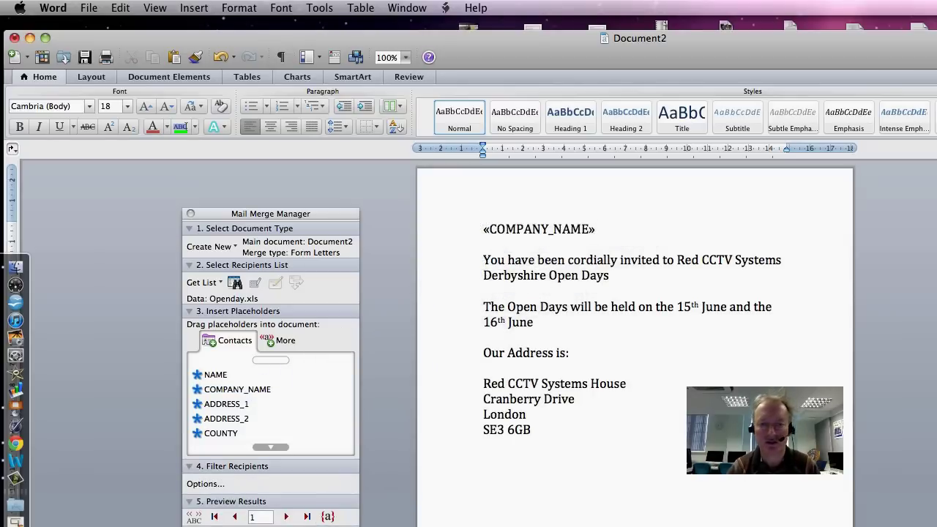
pyautogui.press('Return')
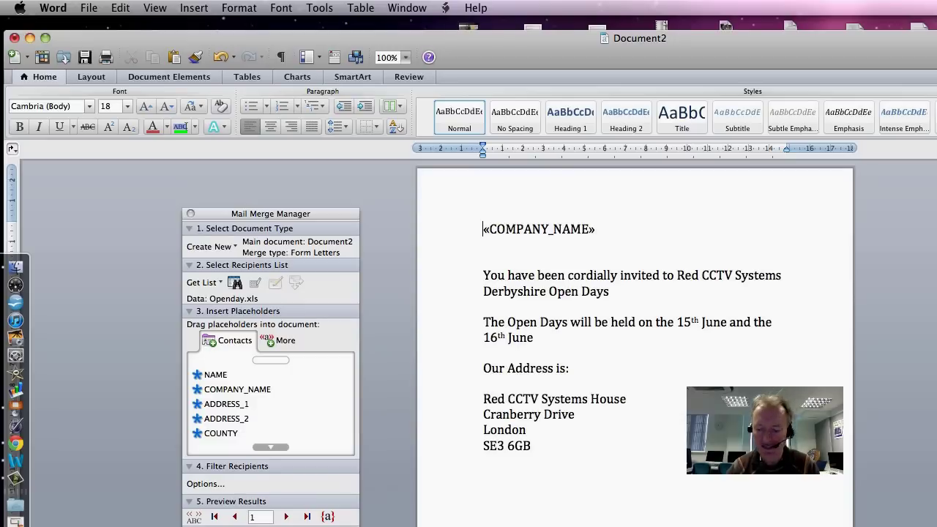
pyautogui.press('Return')
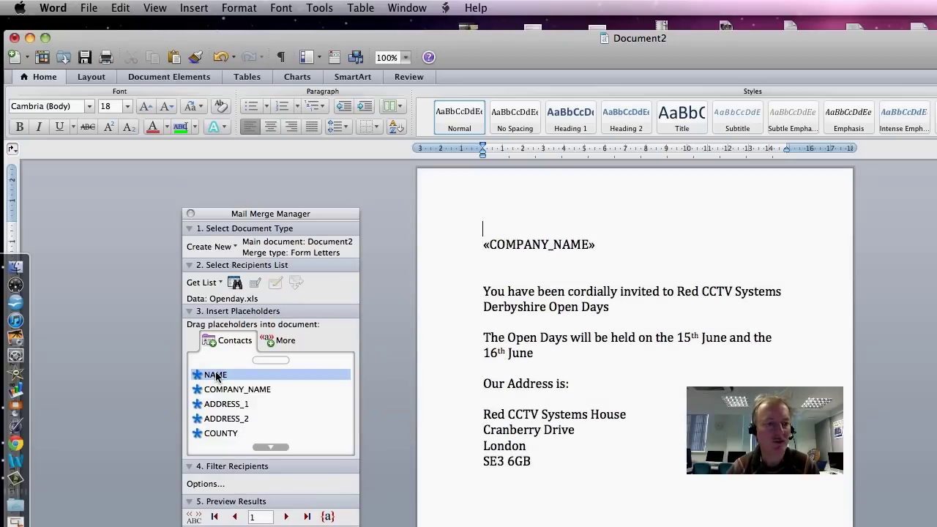
pyautogui.moveTo(212, 375); pyautogui.dragTo(483, 229)
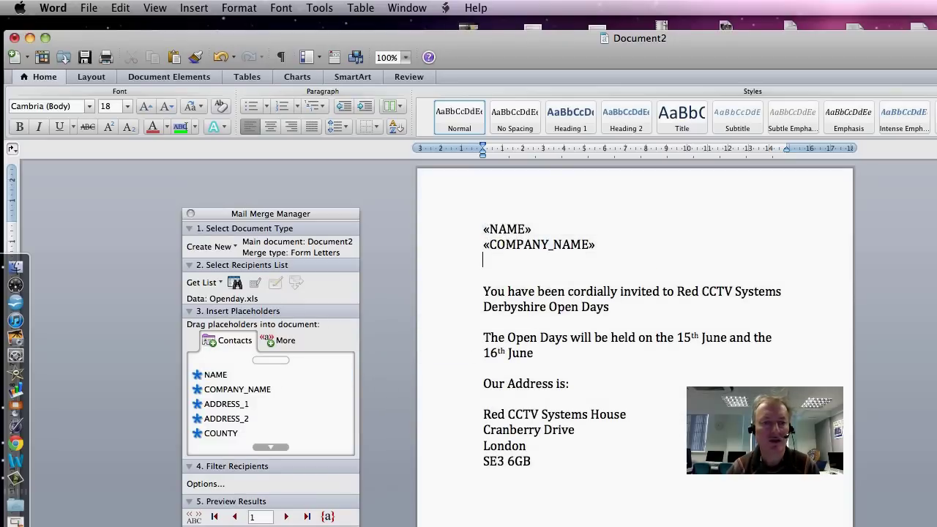
# Step: Insert the ADDRESS_1 merge field below «COMPANY_NAME» and check the field block
pyautogui.click(234, 409)
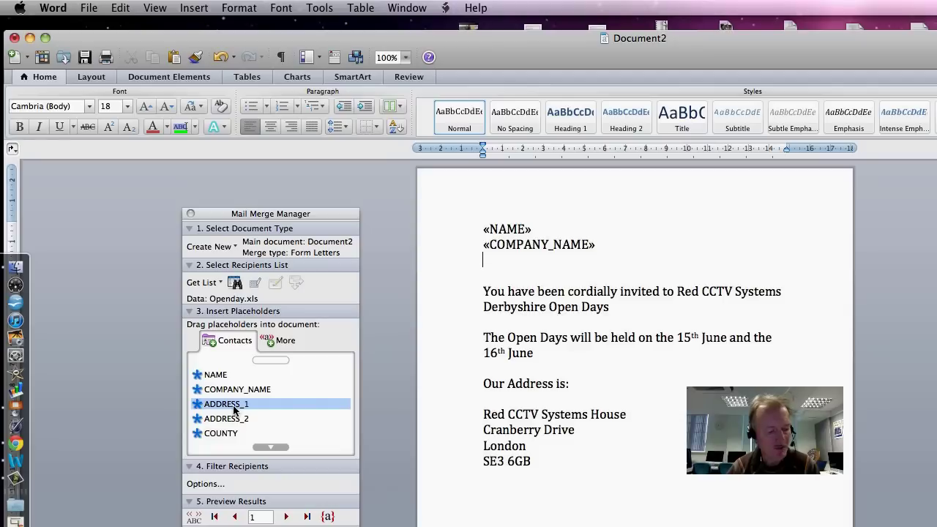
pyautogui.moveTo(234, 408); pyautogui.dragTo(614, 204)
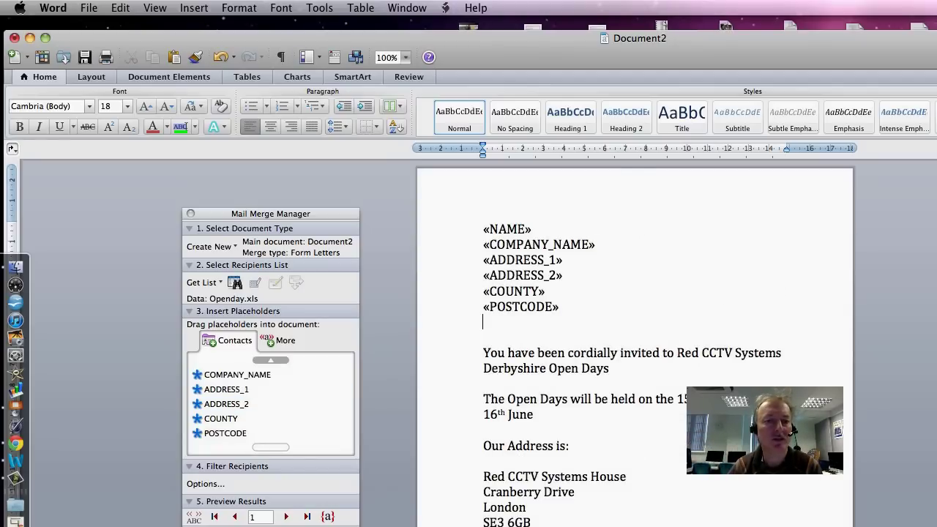
pyautogui.moveTo(483, 229); pyautogui.dragTo(561, 312)
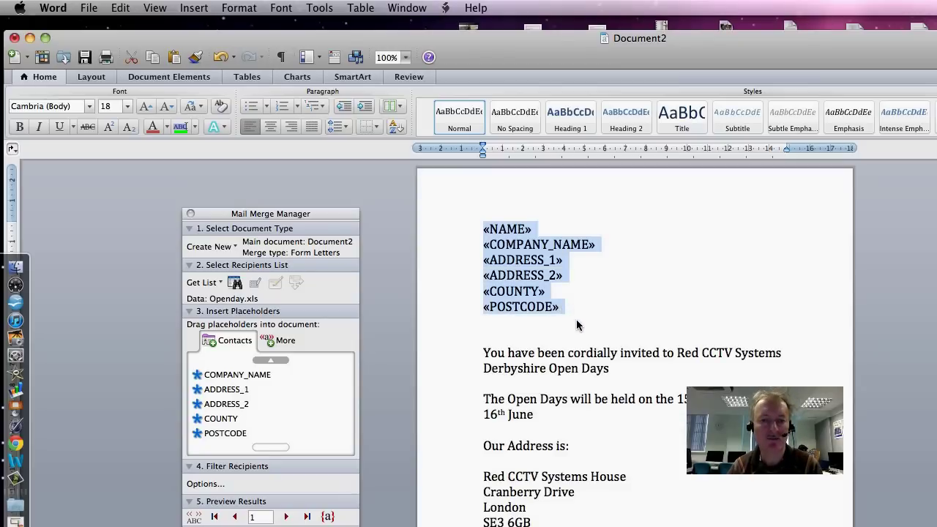
pyautogui.click(578, 326)
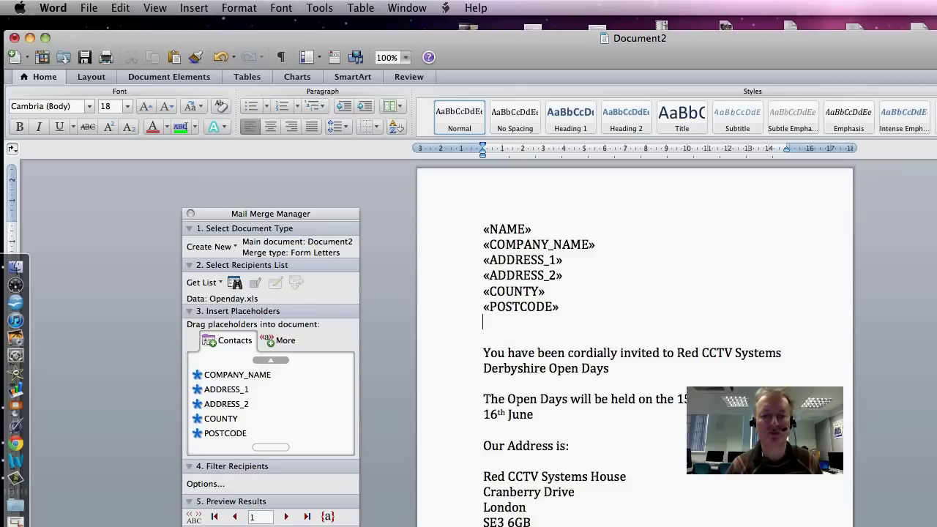
pyautogui.scroll(-2, 635, 344)
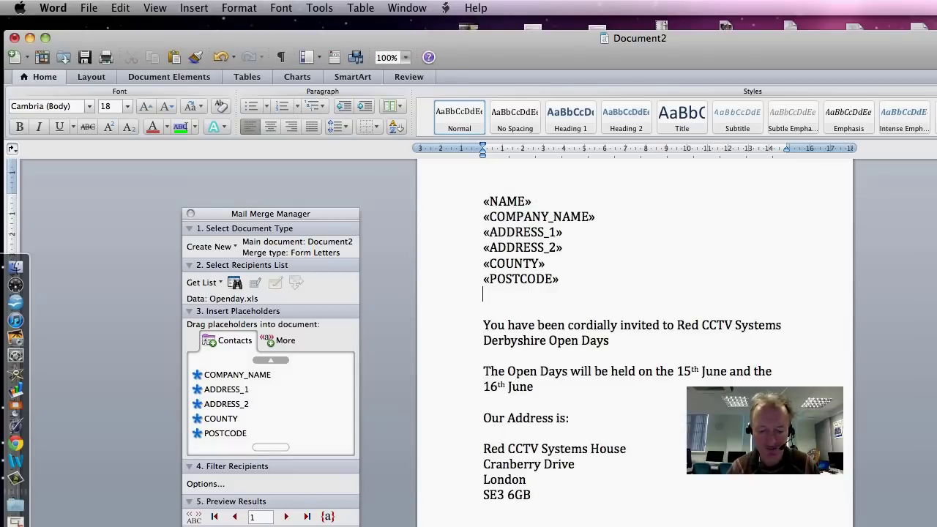
# Step: Make the entire letter justified, bold and italic
pyautogui.press('super+a')
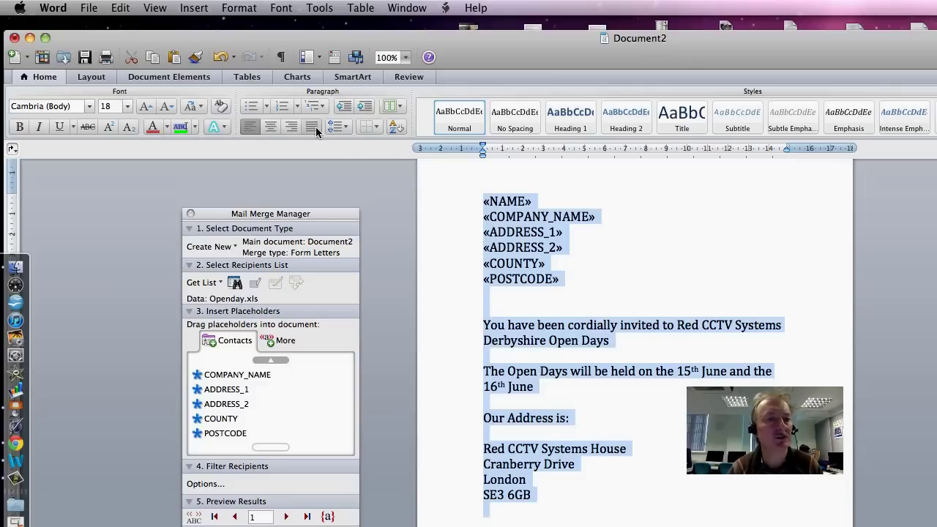
pyautogui.click(312, 127)
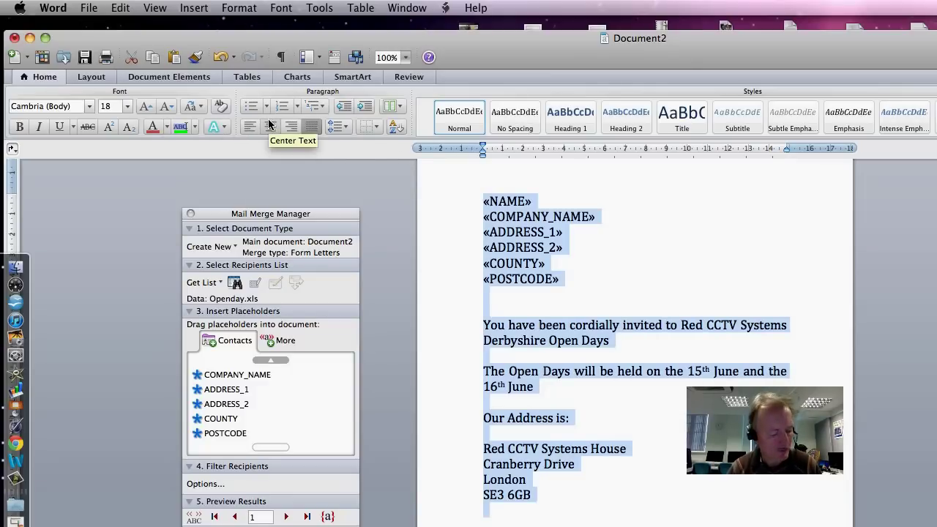
pyautogui.click(33, 128)
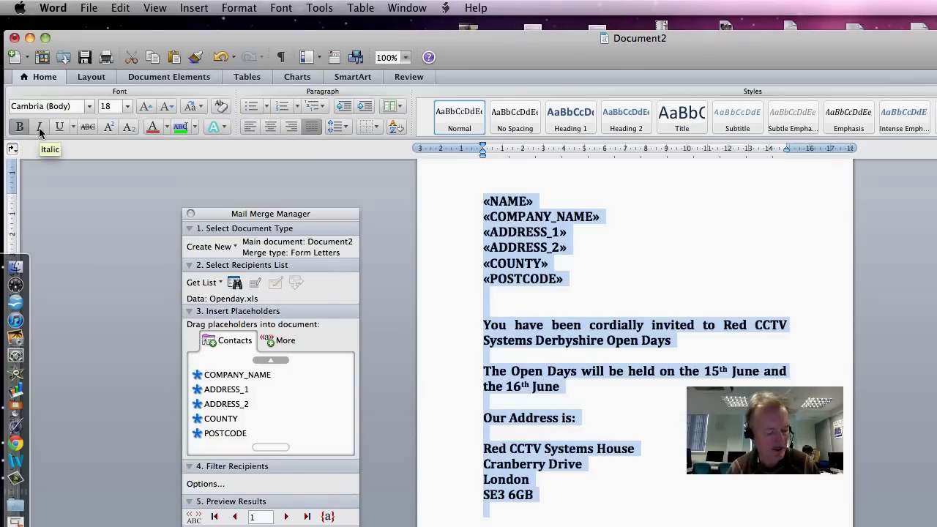
pyautogui.click(40, 129)
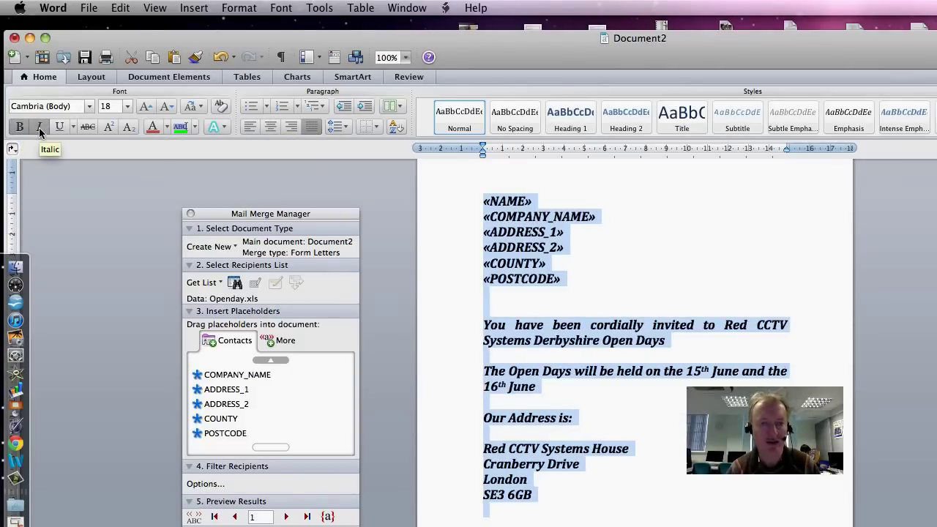
pyautogui.click(598, 244)
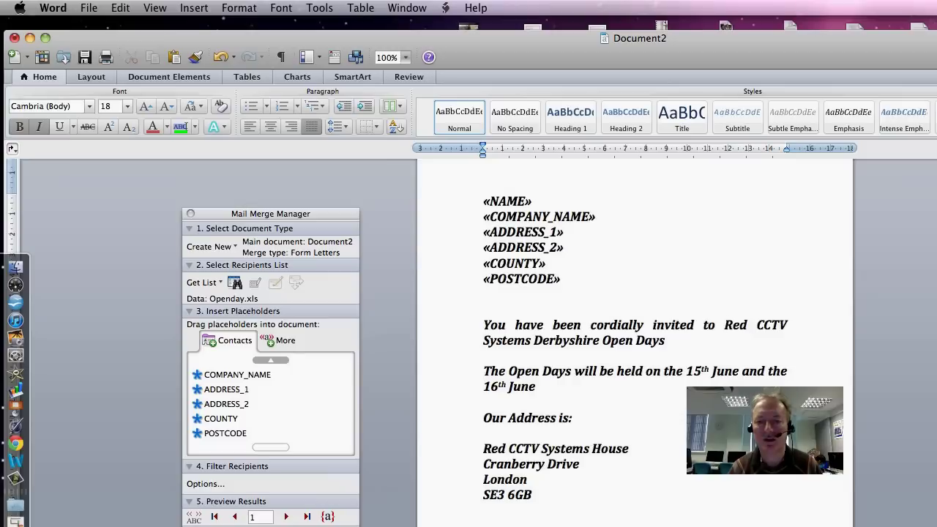
# Step: Enlarge 'Red CCTV Systems' to 24 pt and colour it red
pyautogui.moveTo(725, 325); pyautogui.dragTo(533, 340)
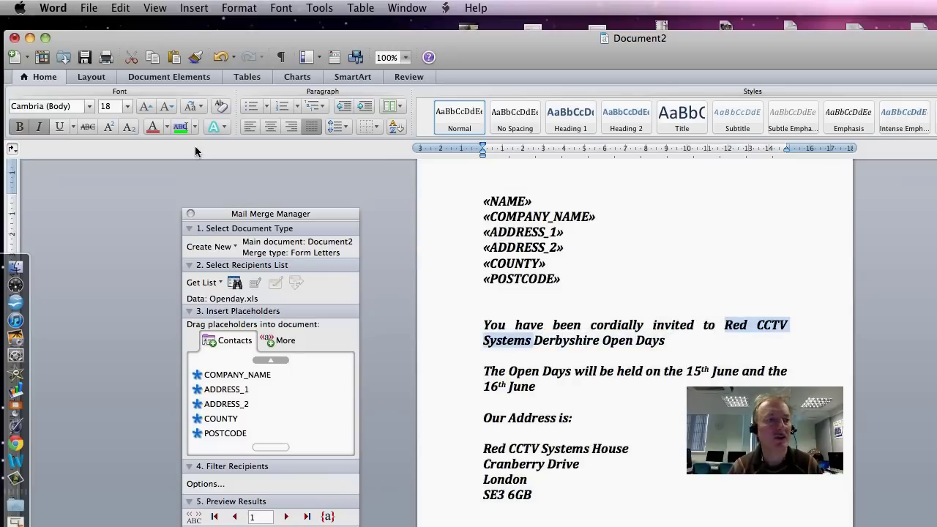
pyautogui.click(147, 108)
pyautogui.click(147, 108)
pyautogui.click(147, 108)
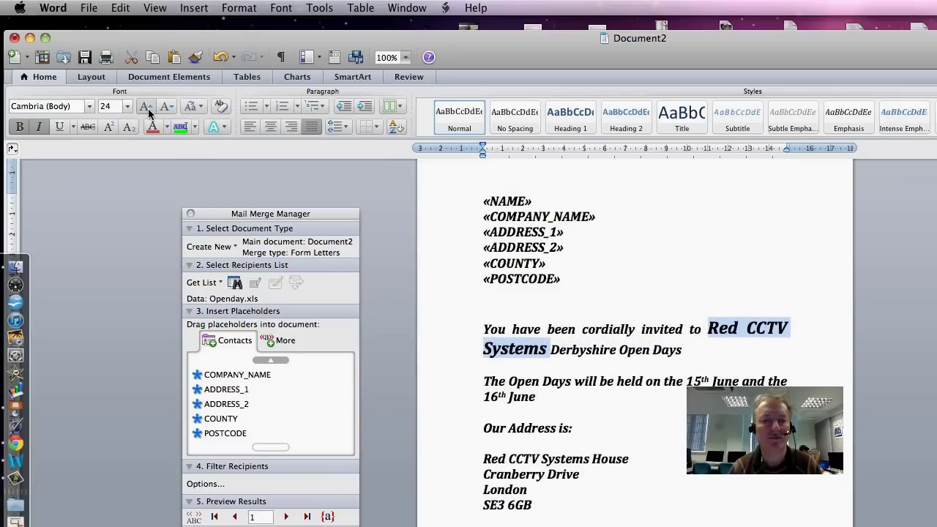
pyautogui.click(166, 128)
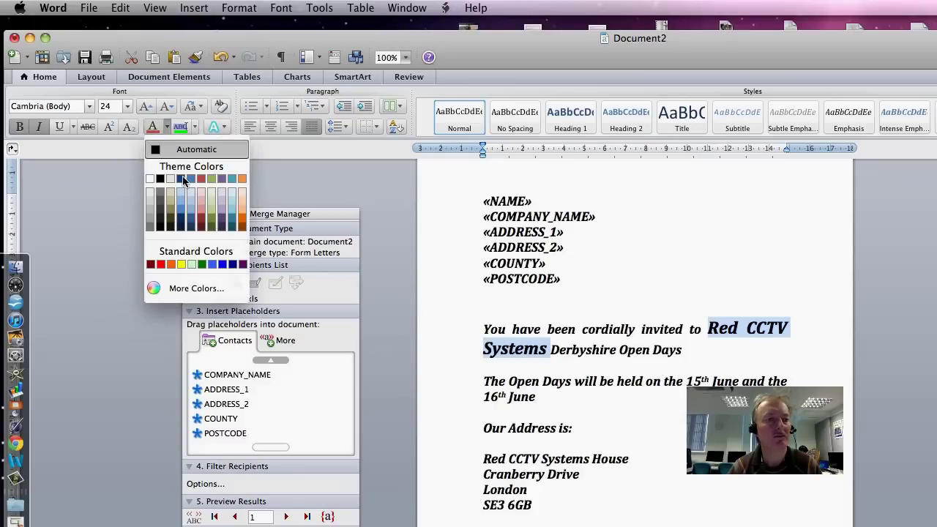
pyautogui.click(160, 265)
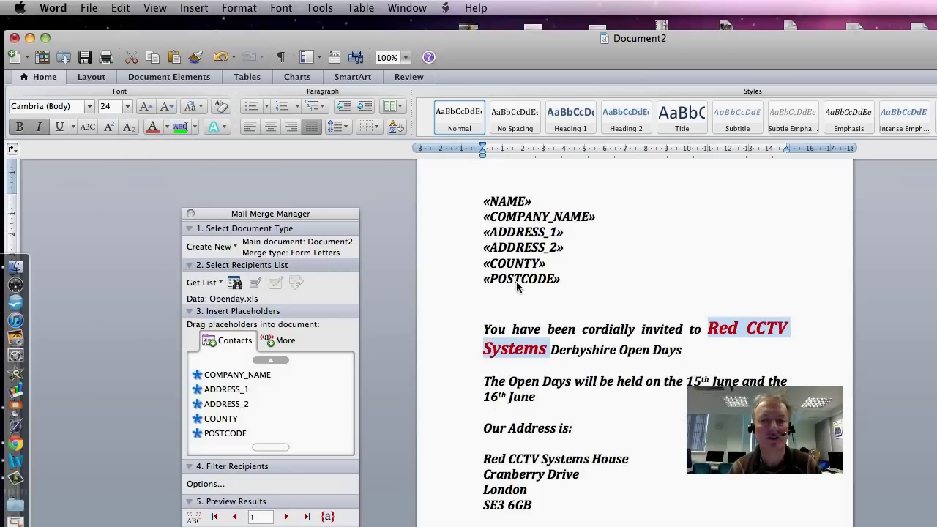
pyautogui.click(483, 294)
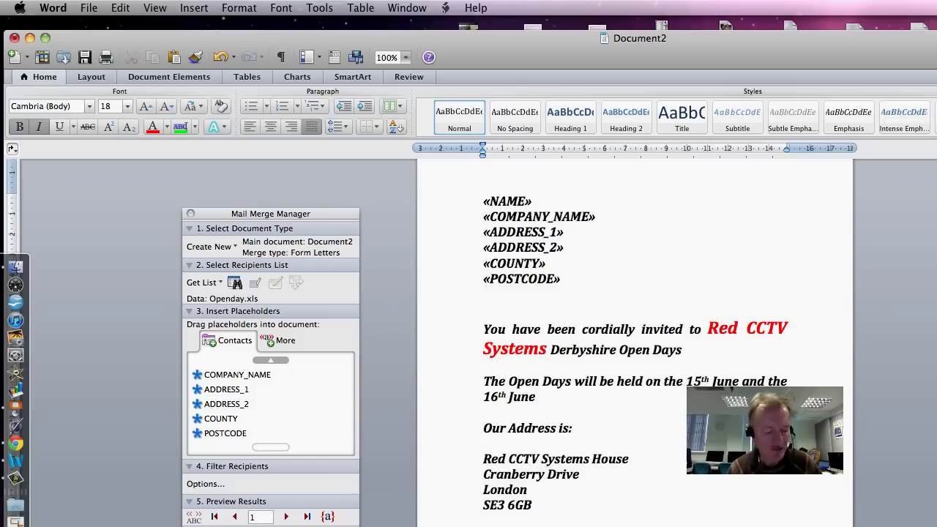
# Step: Open the header and footer area, then close the footer and return to the letter
pyautogui.doubleClick(521, 191)
pyautogui.click(488, 224)
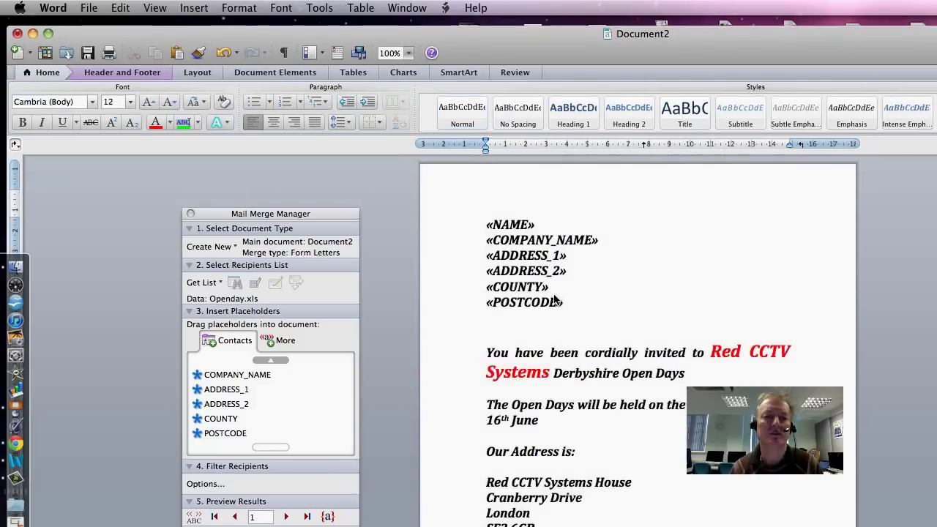
pyautogui.click(523, 192)
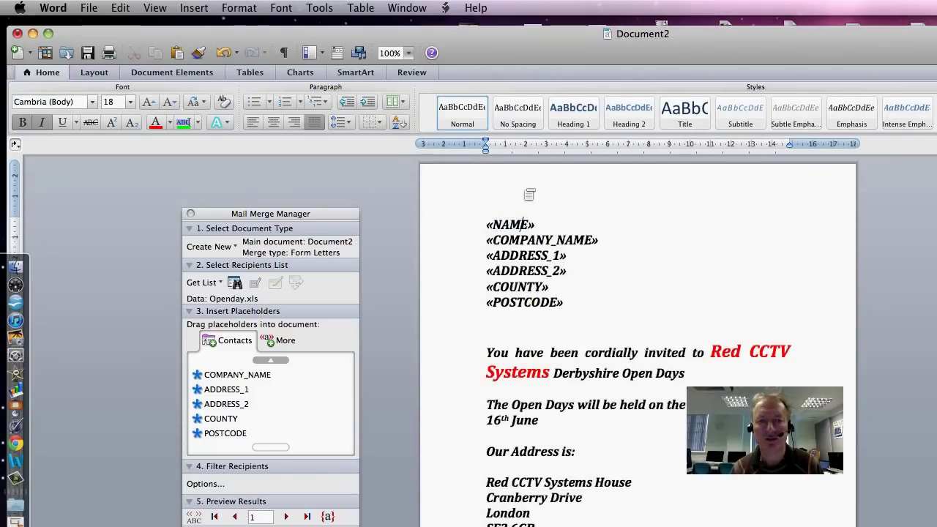
pyautogui.doubleClick(524, 193)
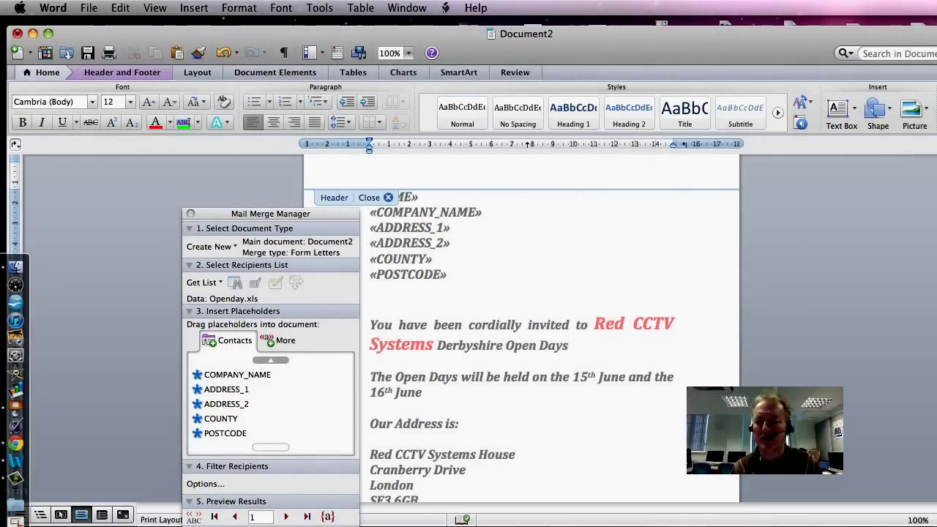
pyautogui.scroll(-10, 534, 252)
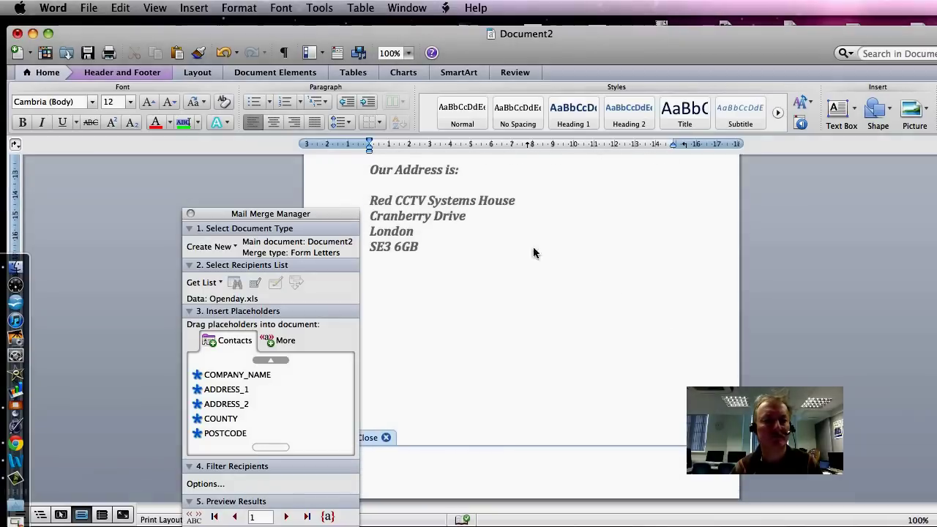
pyautogui.moveTo(321, 213); pyautogui.dragTo(250, 210)
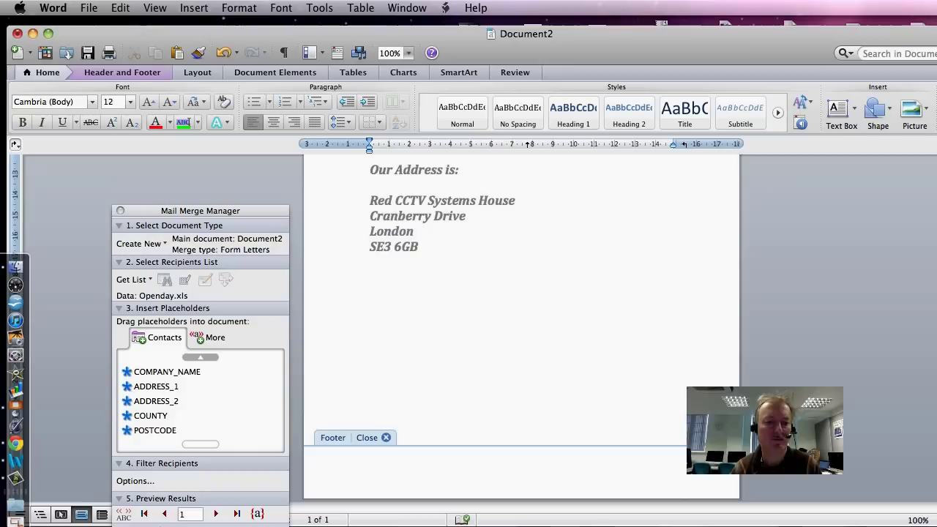
pyautogui.click(386, 437)
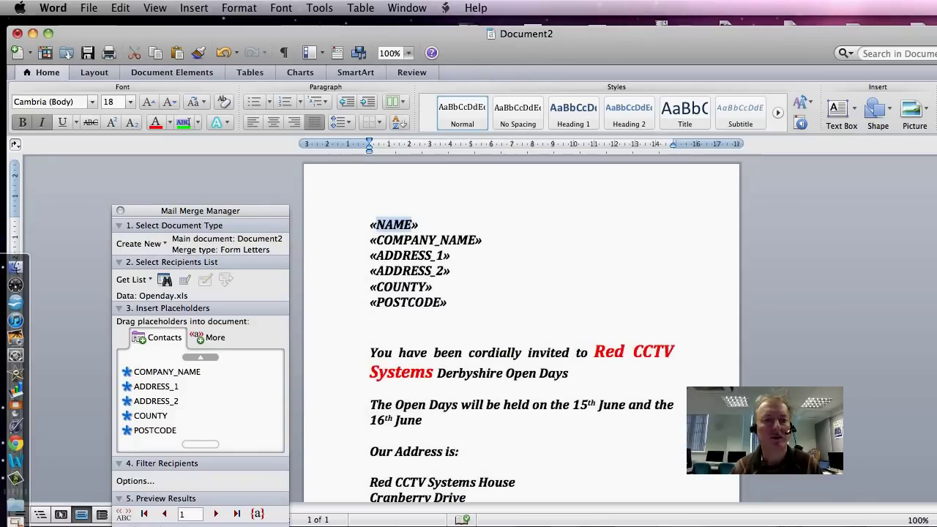
# Step: Enter the candidate ID number, the author's name and 'worked copy' in the header
pyautogui.click(399, 194)
pyautogui.doubleClick(395, 194)
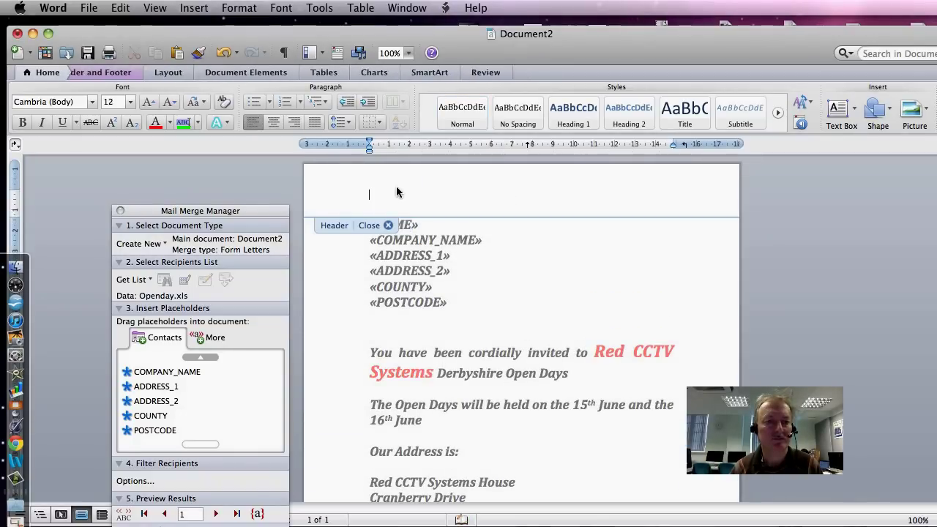
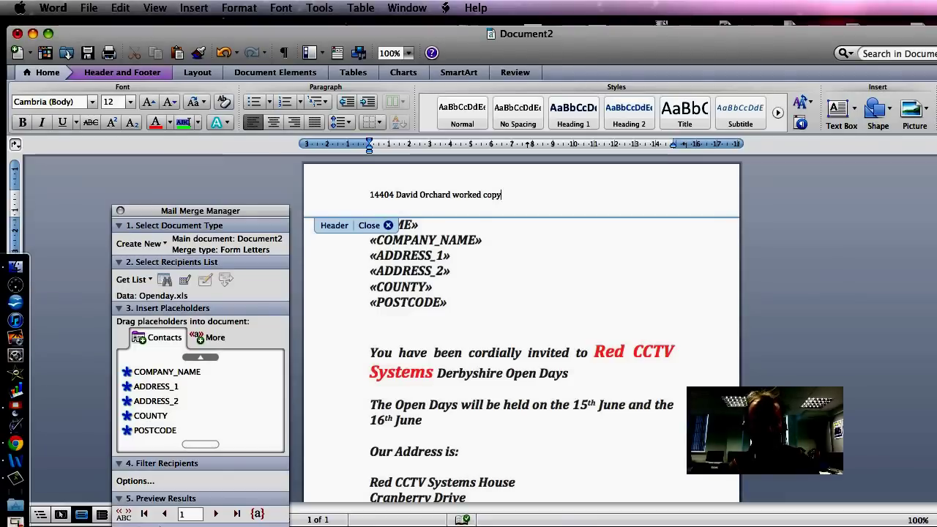
# Step: Drag the body text's right indent marker left so the invitation wraps in a narrower column
pyautogui.moveTo(673, 143); pyautogui.dragTo(594, 143)
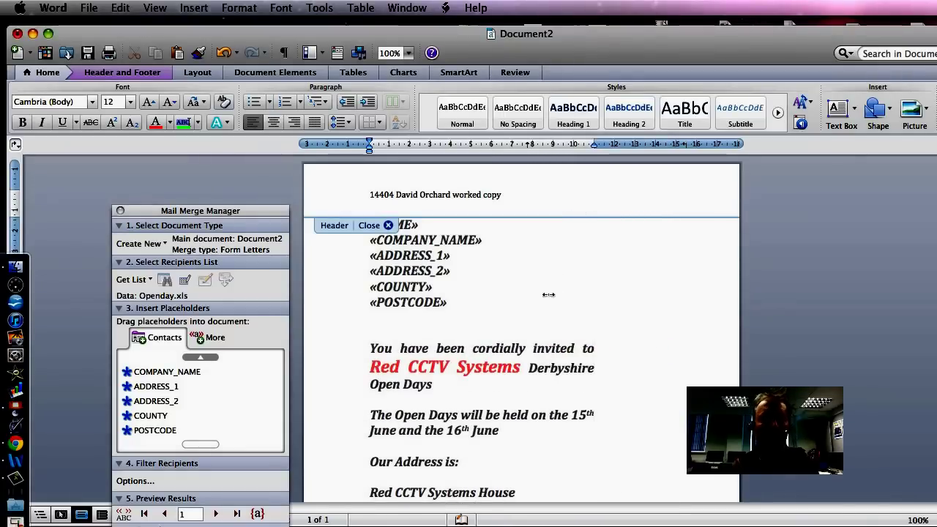
pyautogui.scroll(-5, 522, 322)
pyautogui.scroll(4, 522, 322)
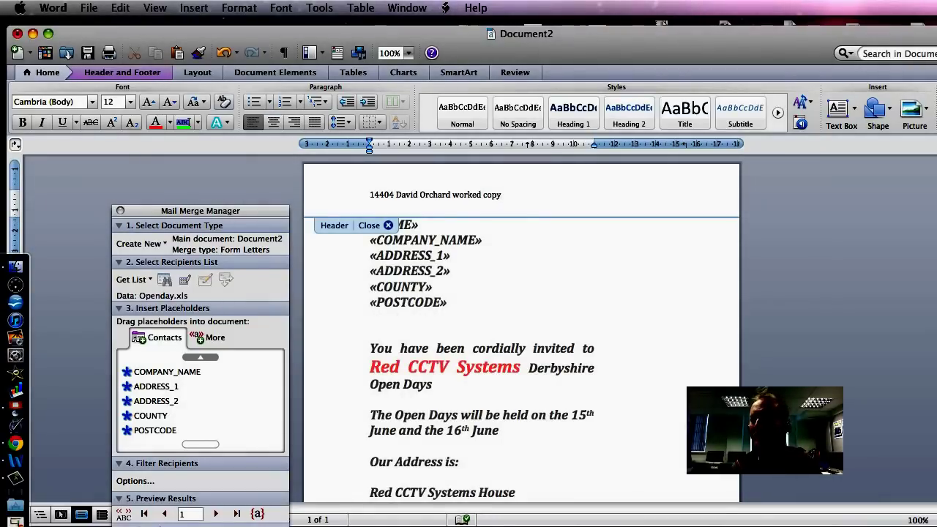
# Step: Save the letter as 'redinvites do' in the Practice Paper 4 Sensible Publishing folder
pyautogui.click(86, 9)
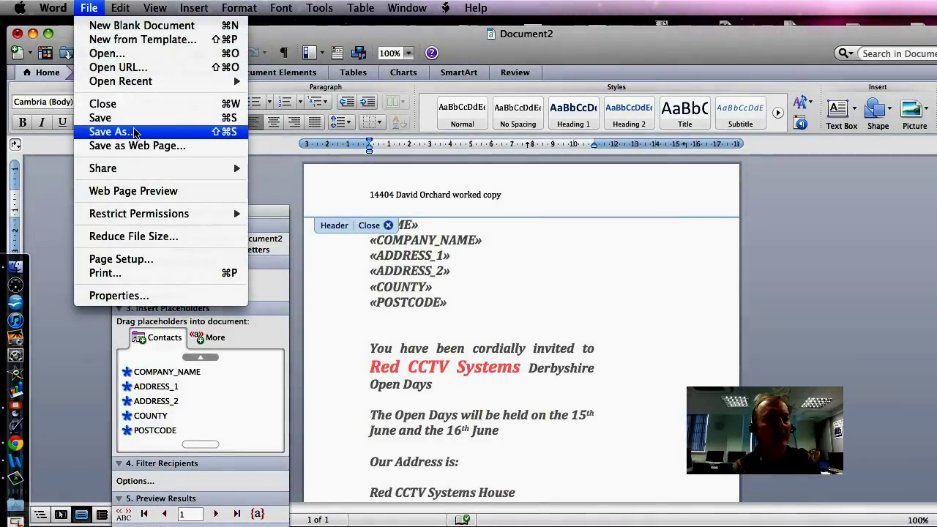
pyautogui.click(134, 133)
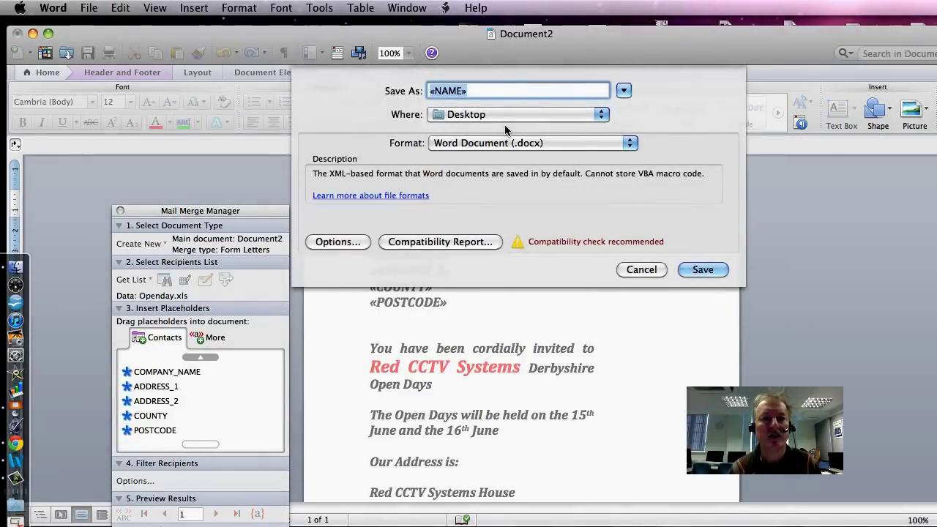
pyautogui.click(589, 117)
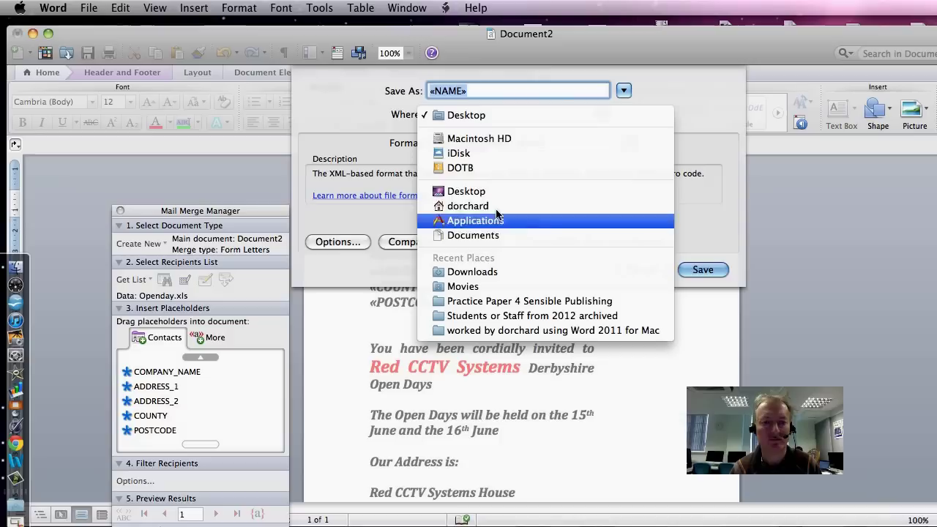
pyautogui.click(466, 191)
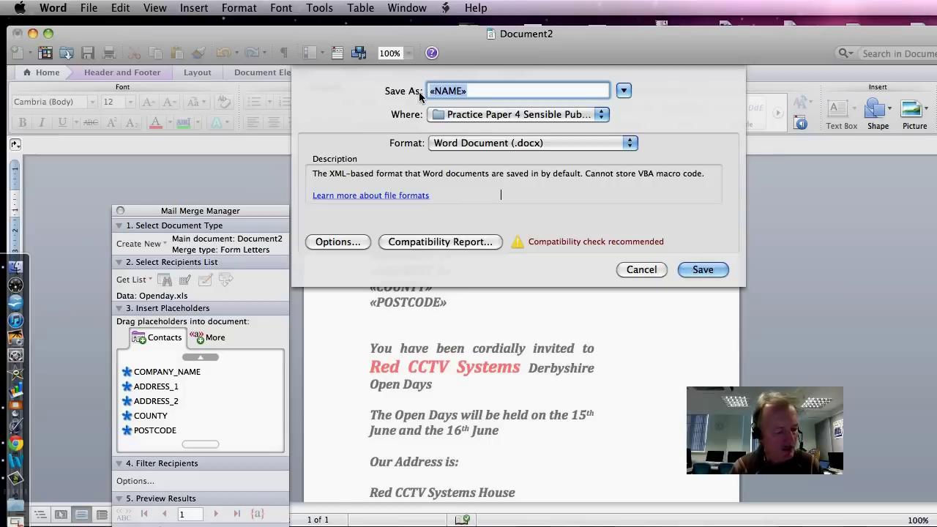
pyautogui.write('redin')
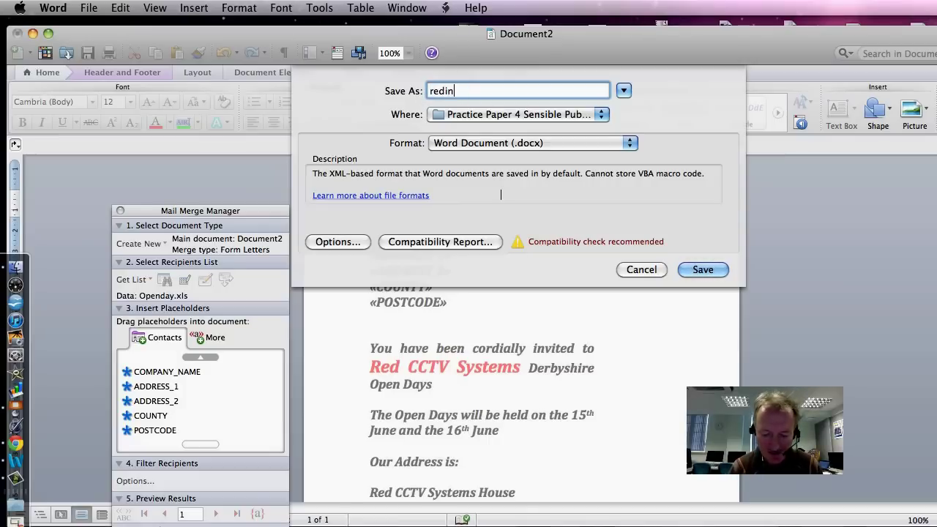
pyautogui.write('vit')
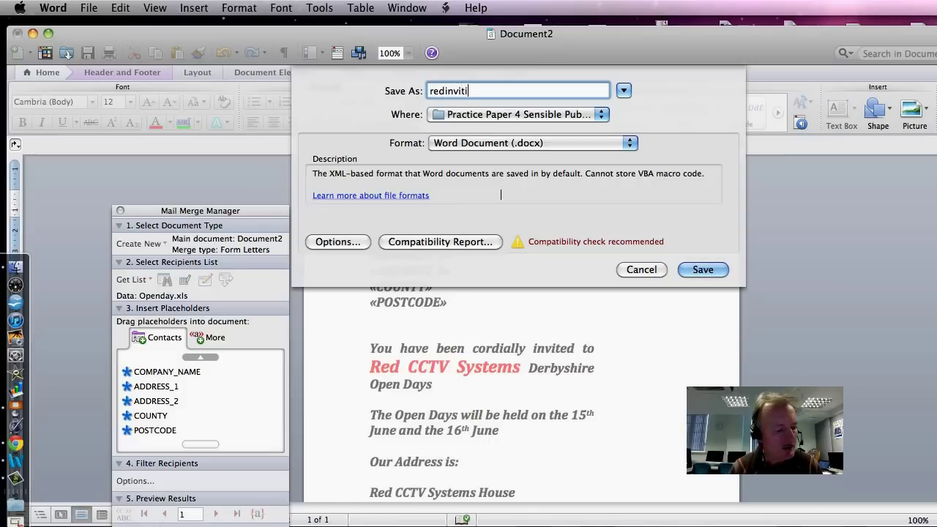
pyautogui.write('i')
pyautogui.press('BackSpace')
pyautogui.write('e')
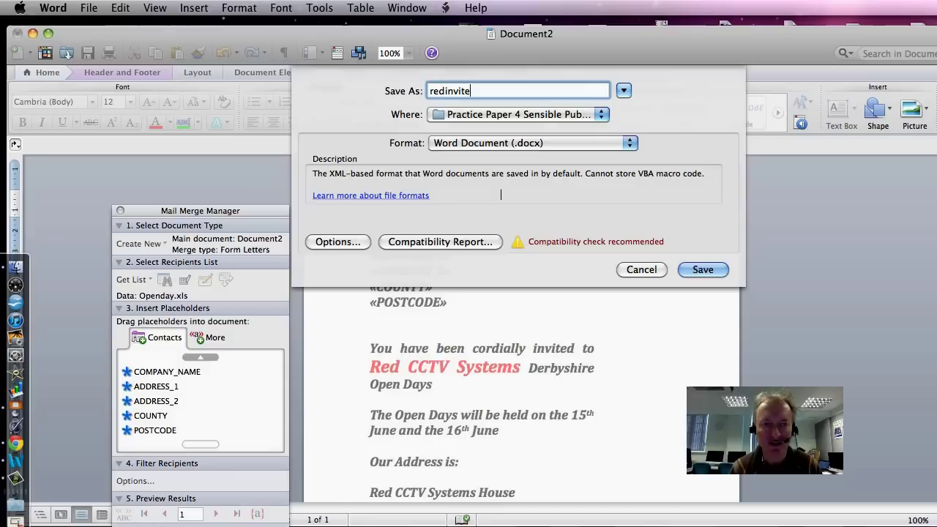
pyautogui.write('s do')
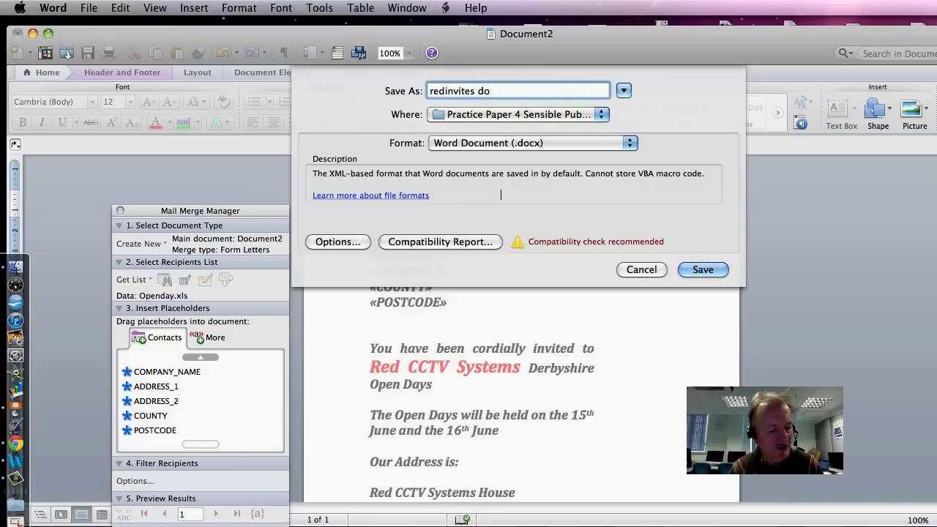
pyautogui.click(697, 270)
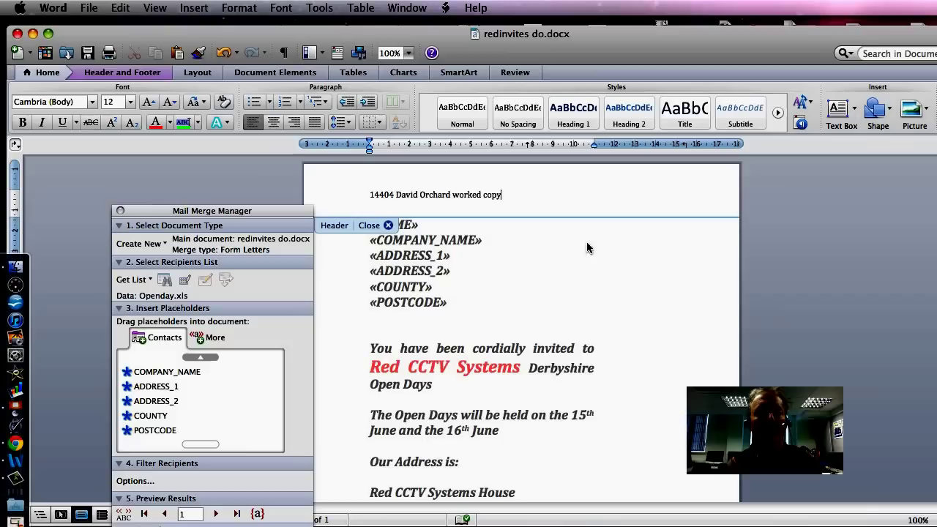
# Step: Print the letter on the DC3-Kyocera FS-C2126MFP KX printer
pyautogui.click(86, 10)
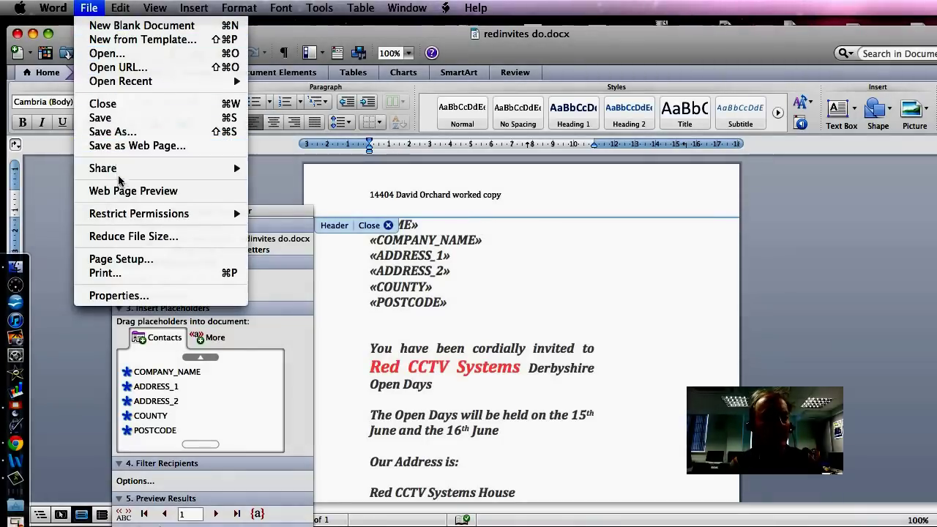
pyautogui.click(133, 276)
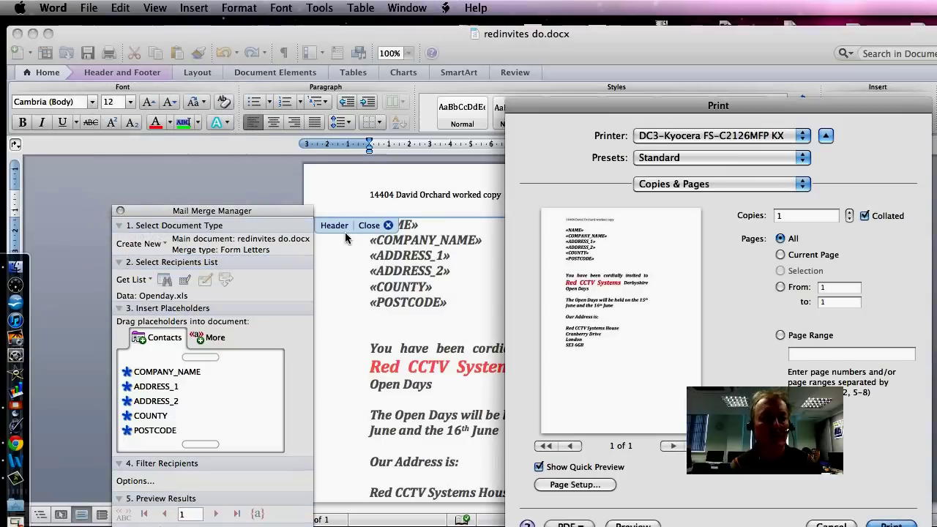
pyautogui.click(803, 136)
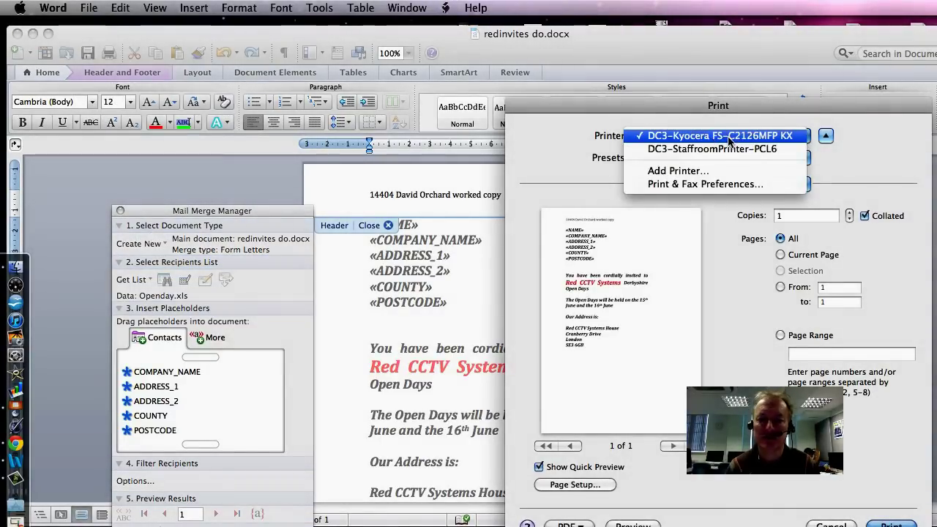
pyautogui.click(731, 353)
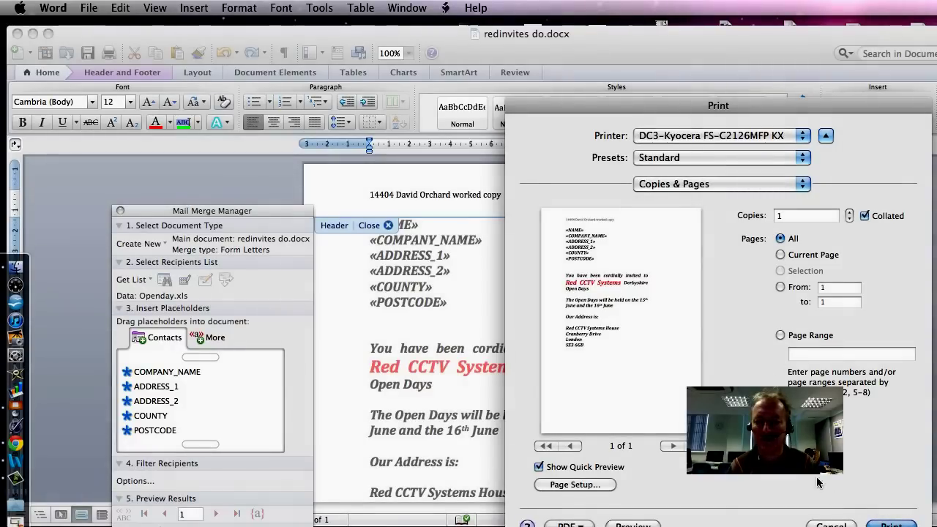
pyautogui.click(889, 525)
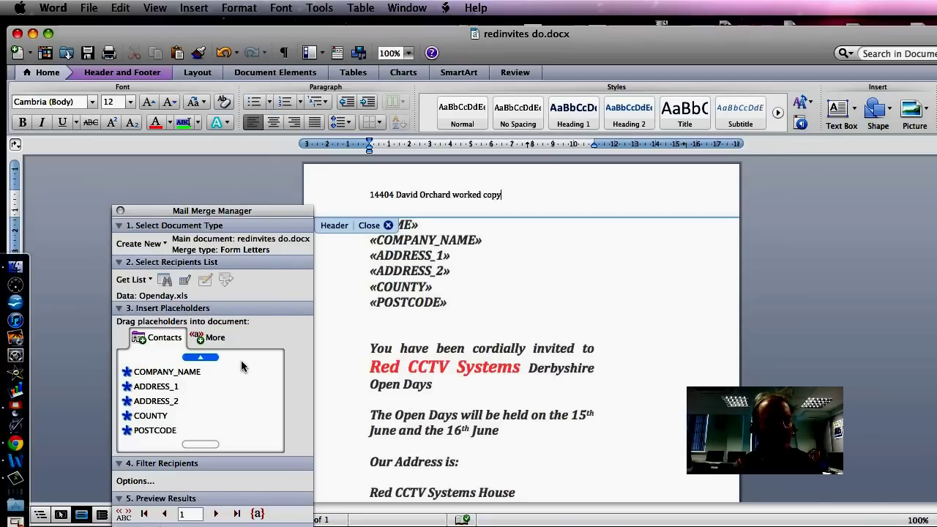
# Step: Set the recipient filter to COUNTY equal to Bedfordshire
pyautogui.click(147, 481)
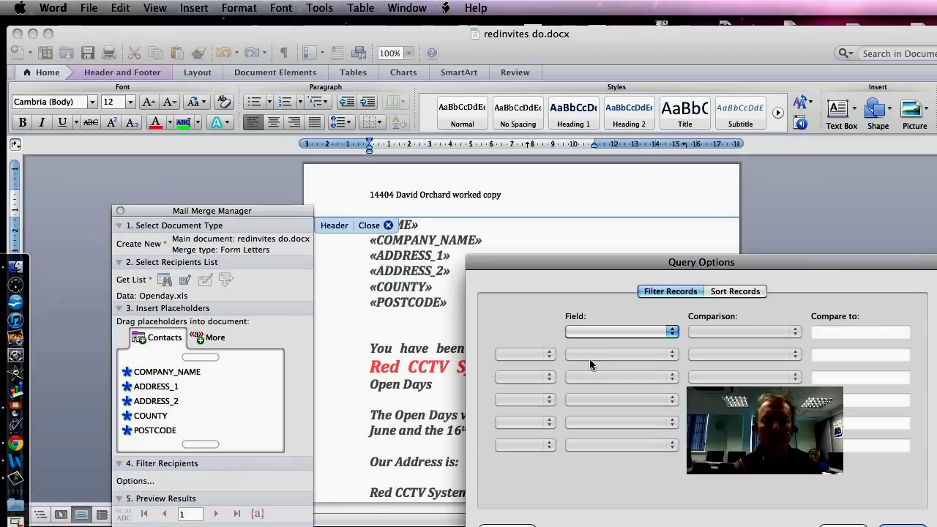
pyautogui.click(671, 333)
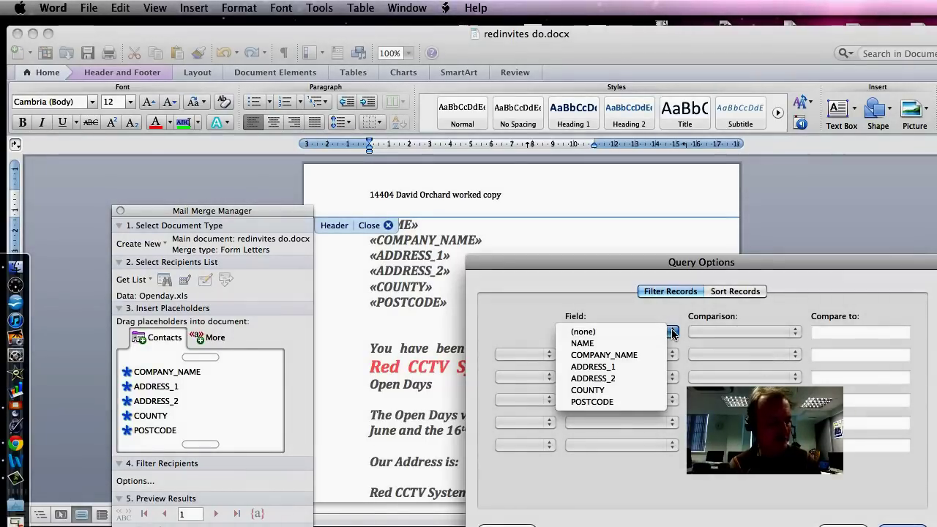
pyautogui.click(611, 391)
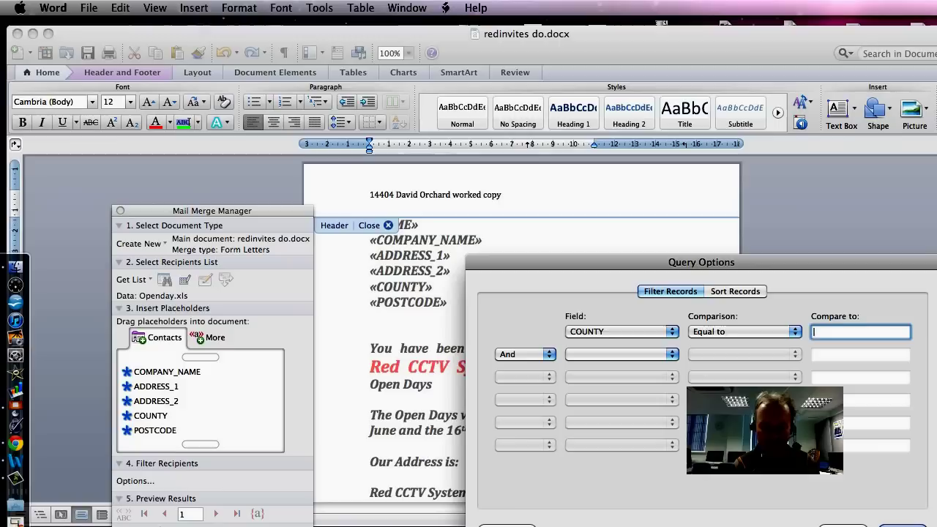
pyautogui.write('Bedfordshire')
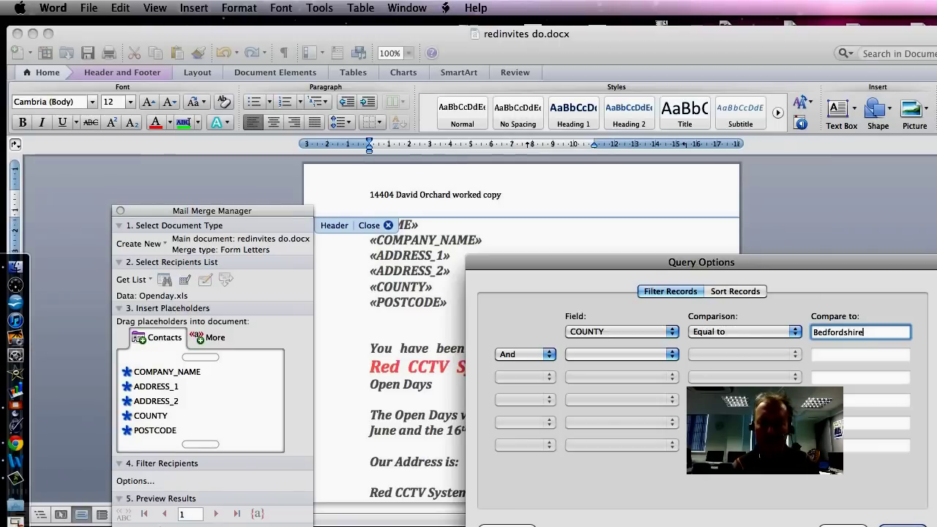
pyautogui.press('Return')
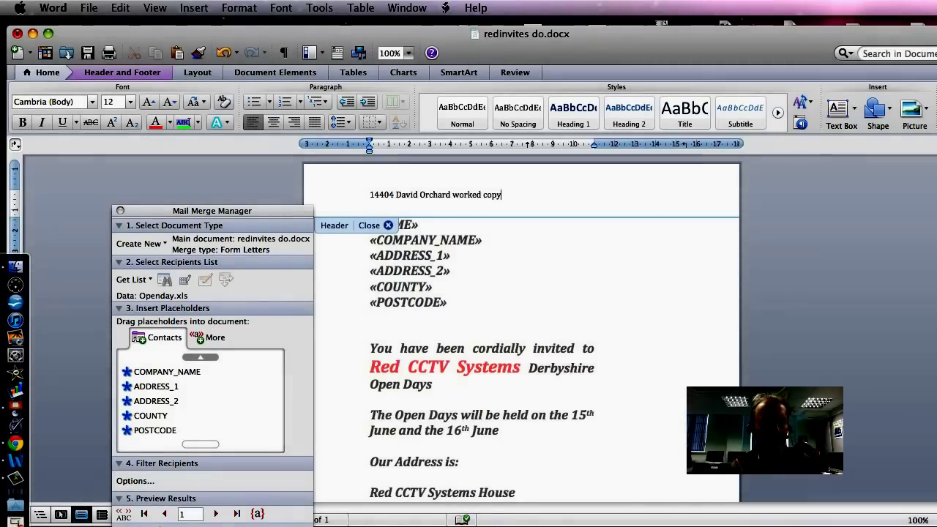
# Step: Reapply the COUNTY equals Bedfordshire filter from the Mail Merge Manager's Filter Recipients options
pyautogui.scroll(-5, 522, 329)
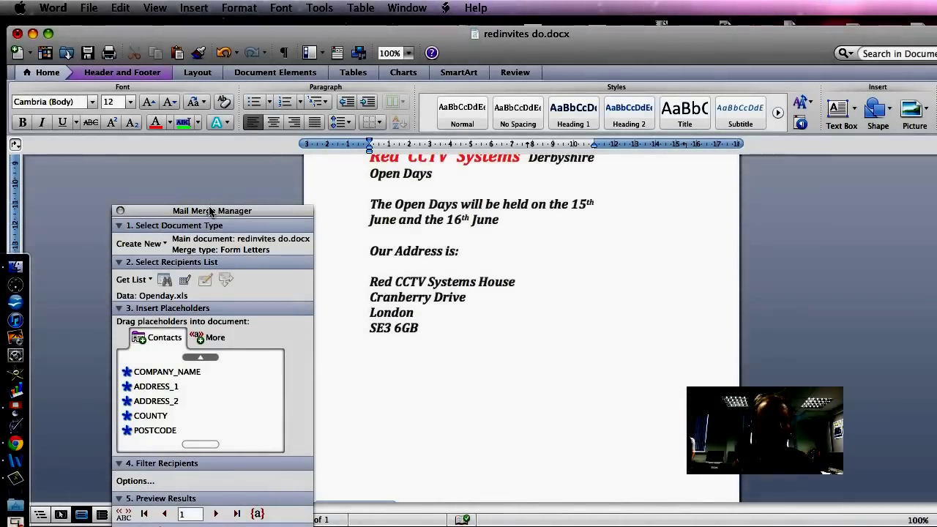
pyautogui.moveTo(211, 212); pyautogui.dragTo(211, 132)
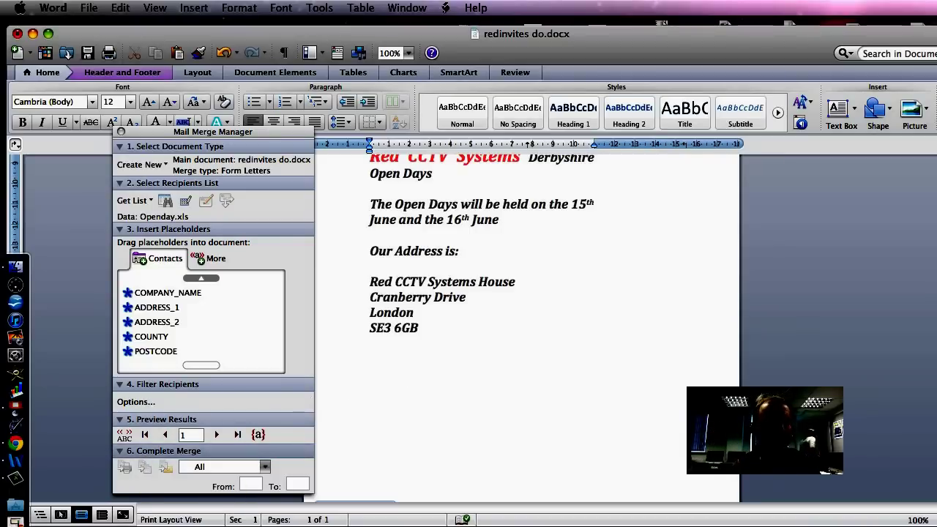
pyautogui.click(147, 405)
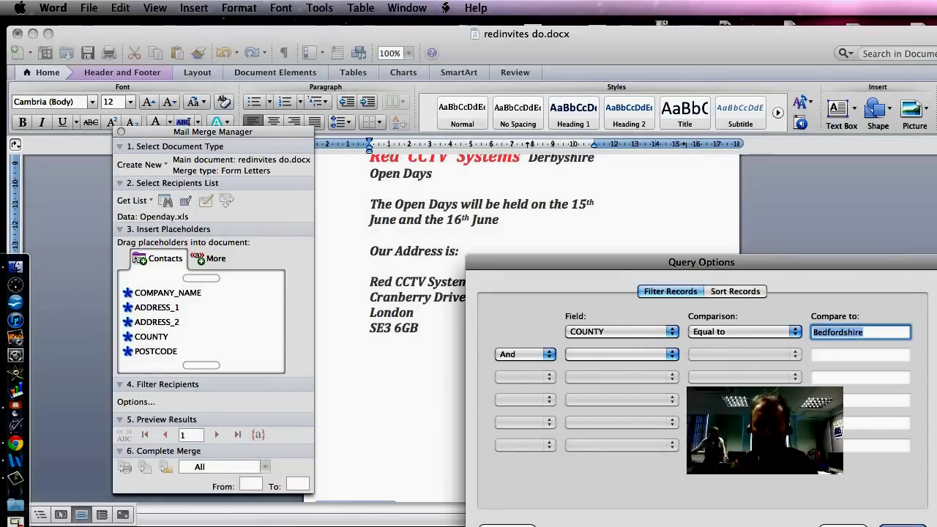
pyautogui.press('Return')
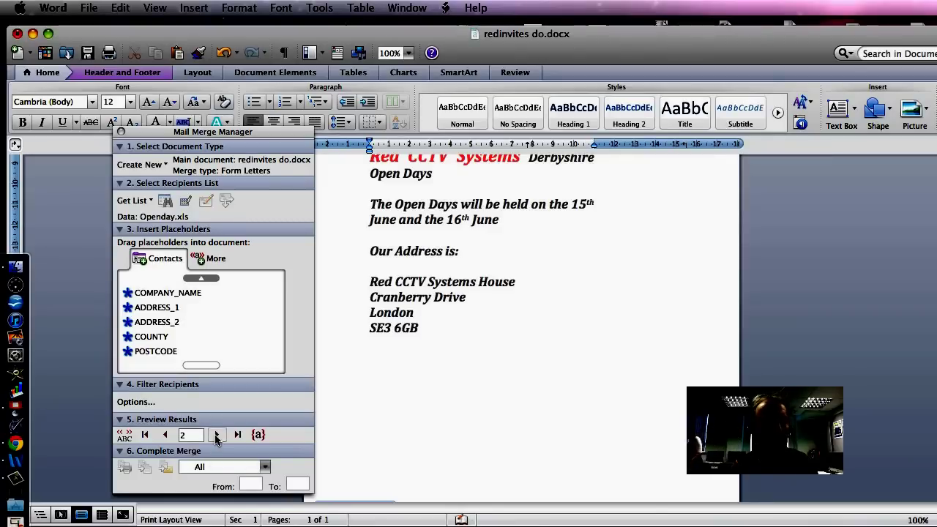
# Step: Preview the first Bedfordshire record and recheck the merge completion step, set to All records
pyautogui.click(165, 434)
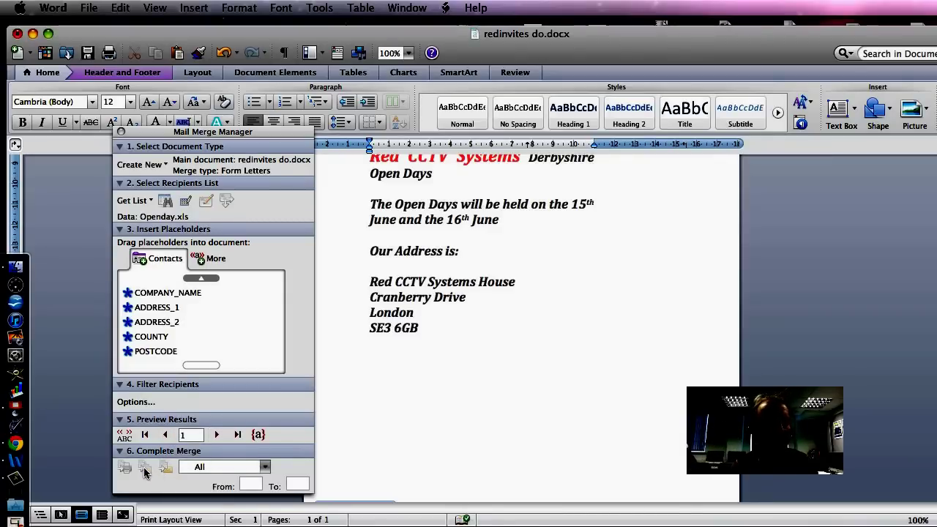
pyautogui.click(215, 452)
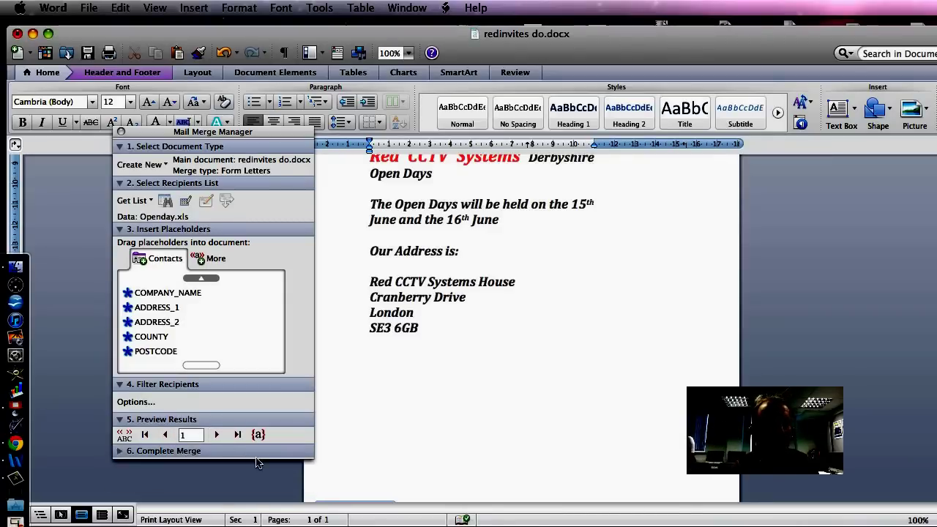
pyautogui.click(203, 452)
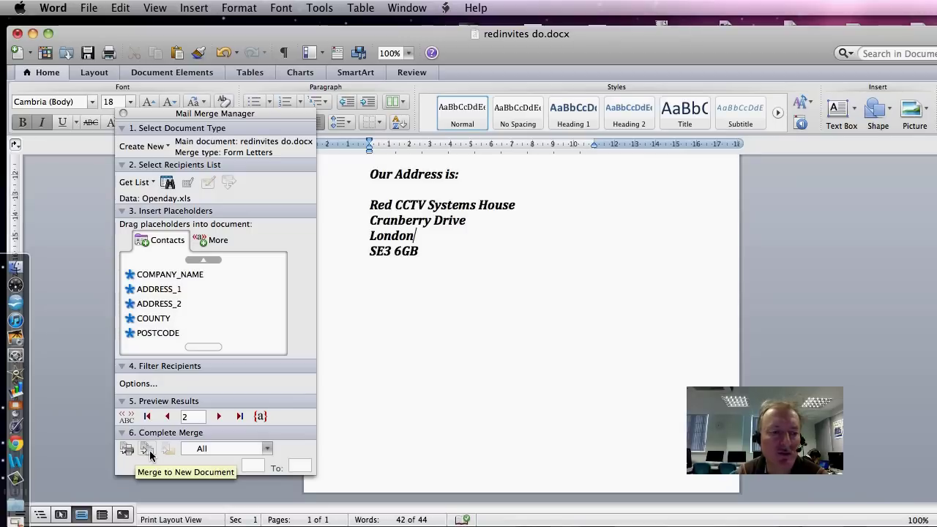
# Step: Merge the filtered Bedfordshire records into a new Form Letters1 document and review it
pyautogui.click(149, 452)
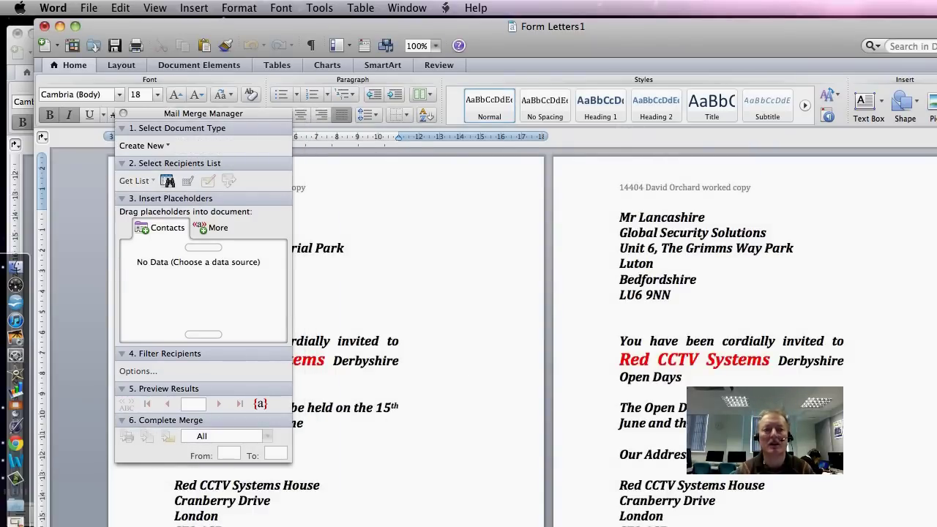
pyautogui.moveTo(487, 36); pyautogui.dragTo(642, 34)
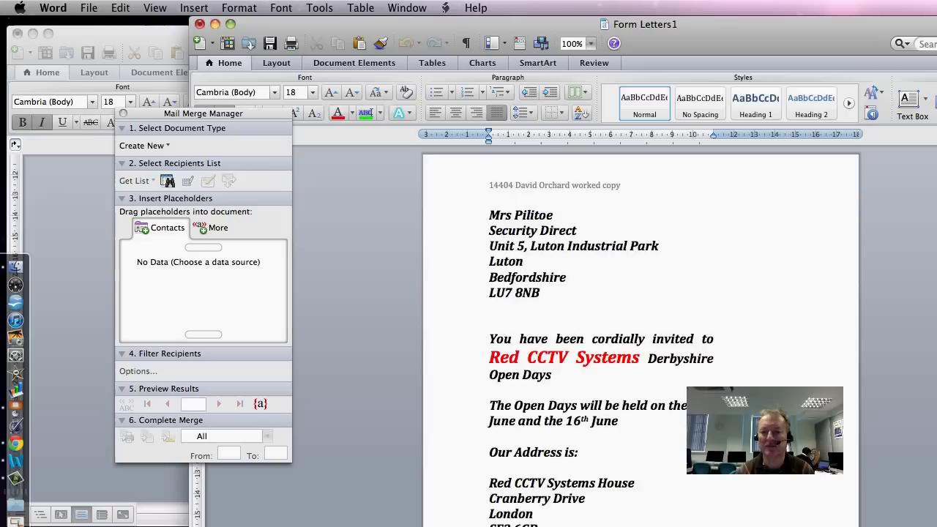
pyautogui.scroll(-5, 898, 322)
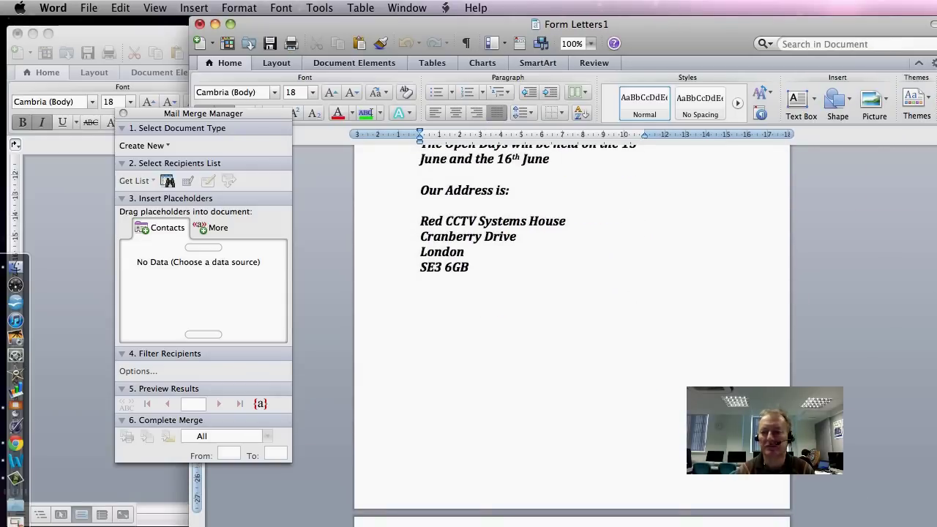
pyautogui.moveTo(930, 478); pyautogui.dragTo(932, 472)
pyautogui.moveTo(928, 236)
pyautogui.mouseDown()
pyautogui.moveTo(927, 313)
pyautogui.moveTo(928, 246)
pyautogui.mouseUp()
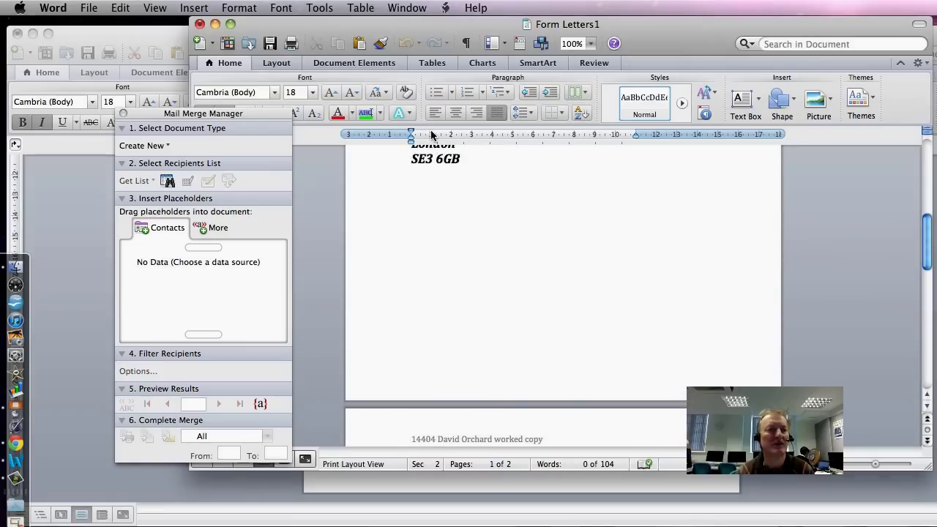
# Step: Print the merged Form Letters1 letters
pyautogui.click(89, 7)
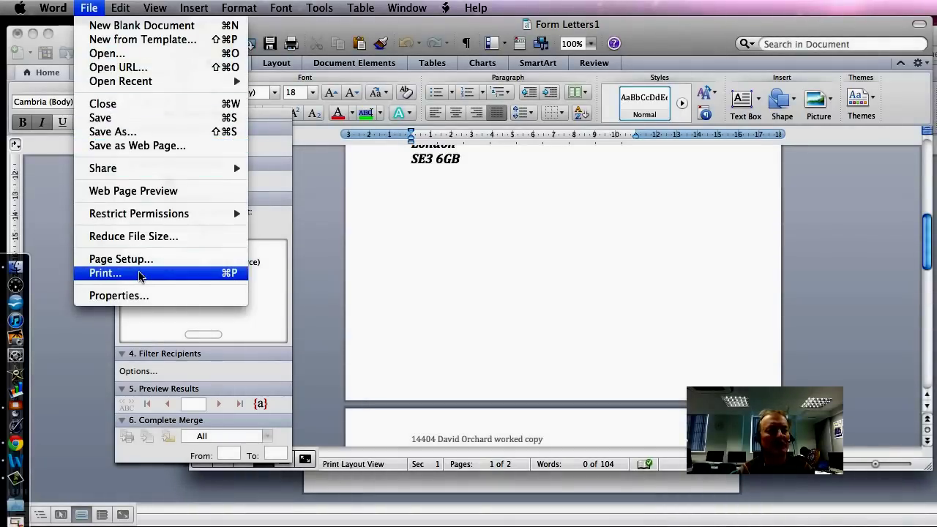
pyautogui.click(106, 273)
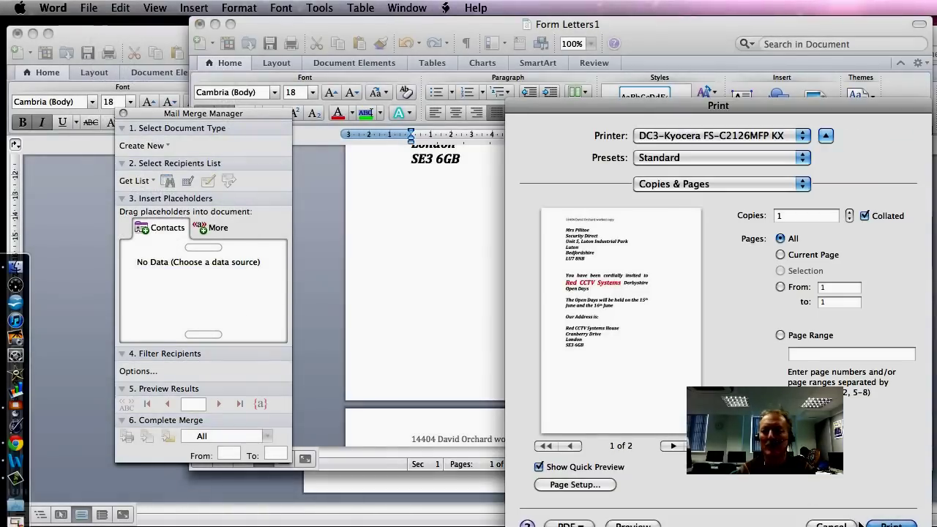
pyautogui.click(892, 524)
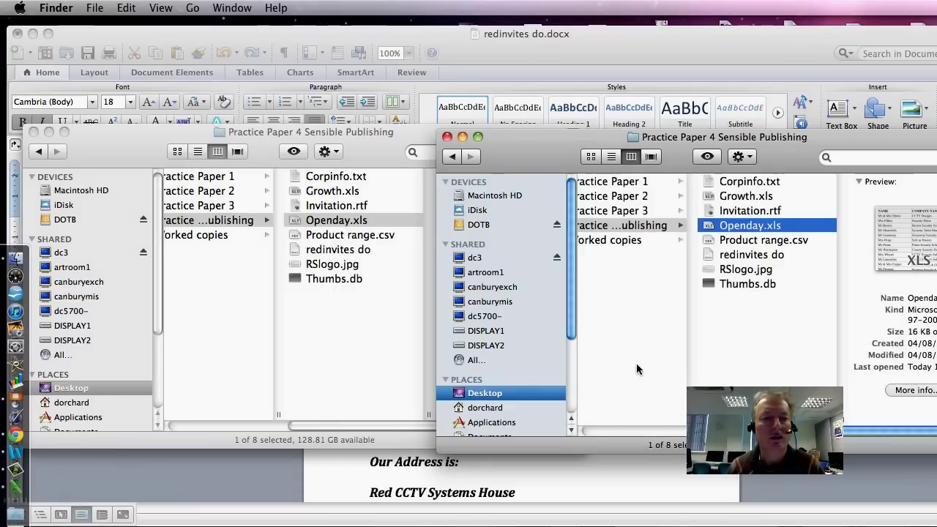
# Step: Close both Finder folder windows and bring the Word invitation letter back to front
pyautogui.click(447, 137)
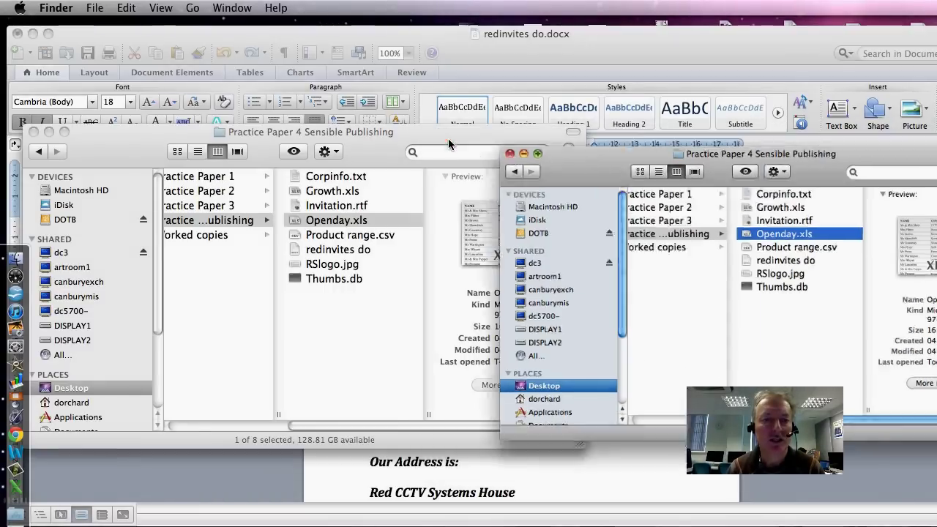
pyautogui.click(33, 132)
pyautogui.click(528, 324)
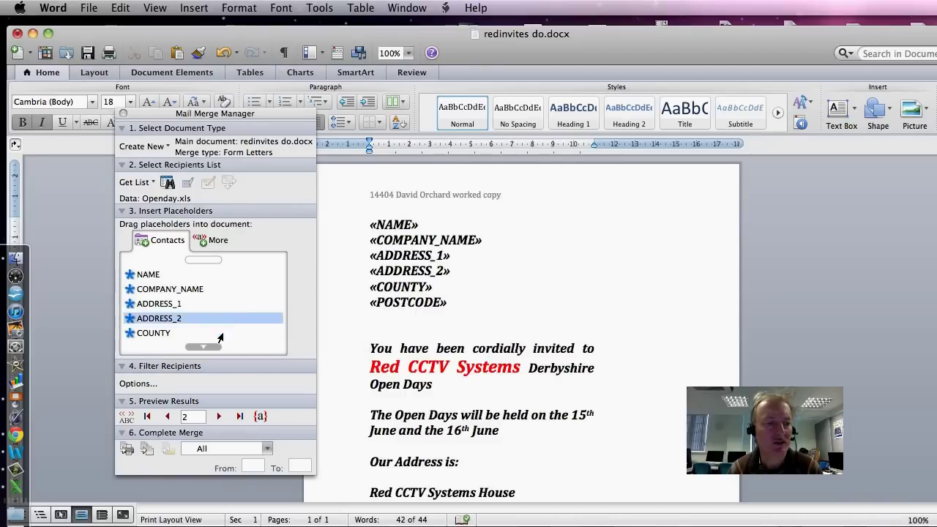
# Step: Change the recipient filter's COUNTY value from Bedfordshire to Derbyshire and apply it
pyautogui.click(138, 384)
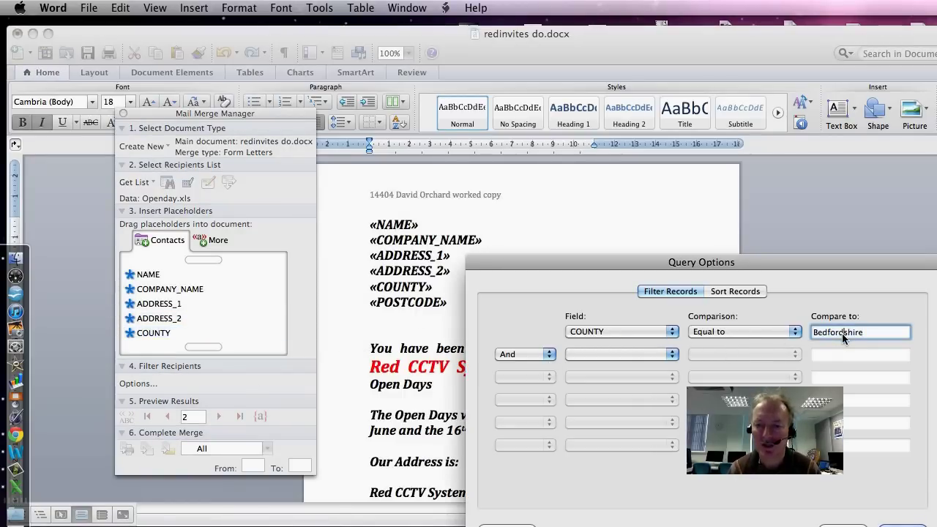
pyautogui.write('Derbyshire')
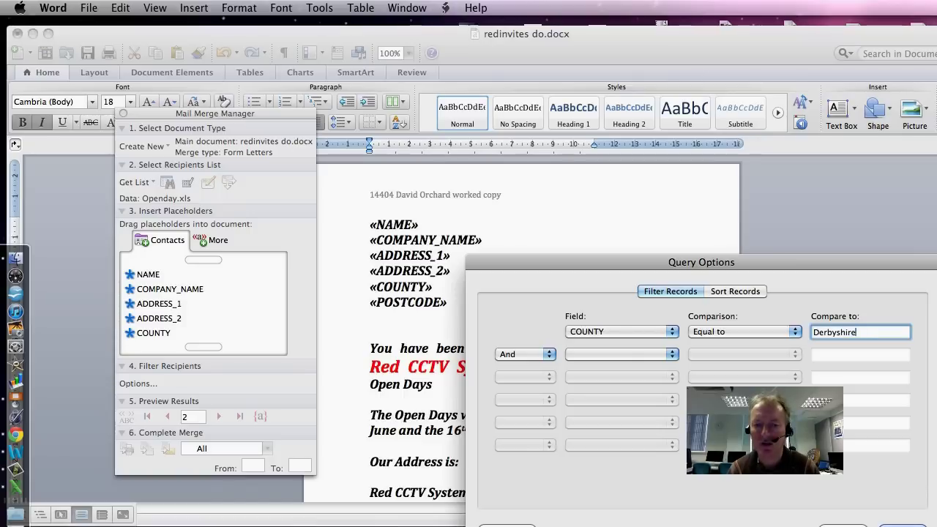
pyautogui.press('Return')
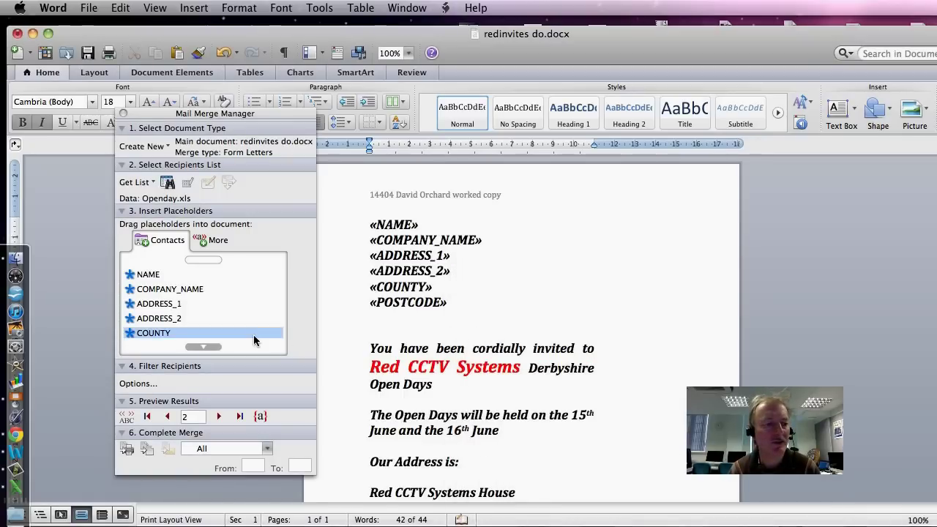
pyautogui.scroll(-1, 253, 341)
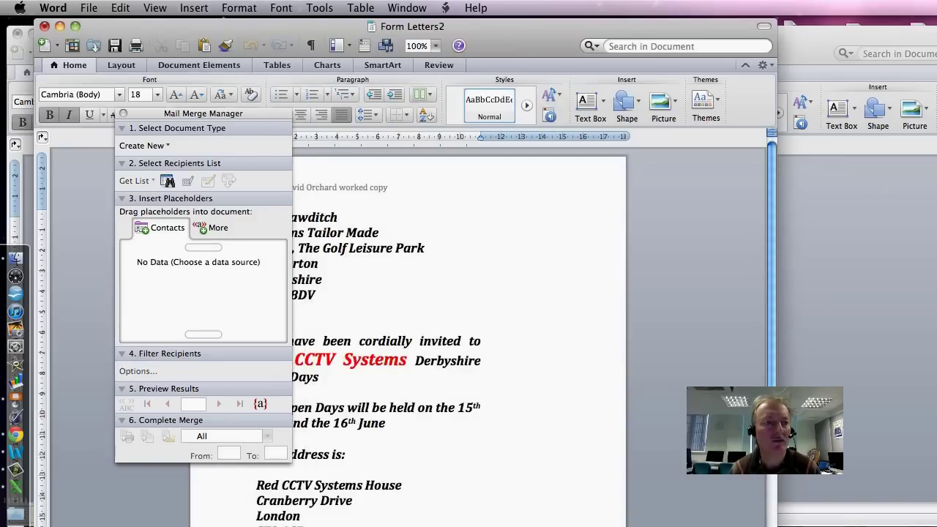
# Step: Scroll through the merged Derbyshire letters in Form Letters2, then close the document
pyautogui.moveTo(205, 115); pyautogui.dragTo(736, 194)
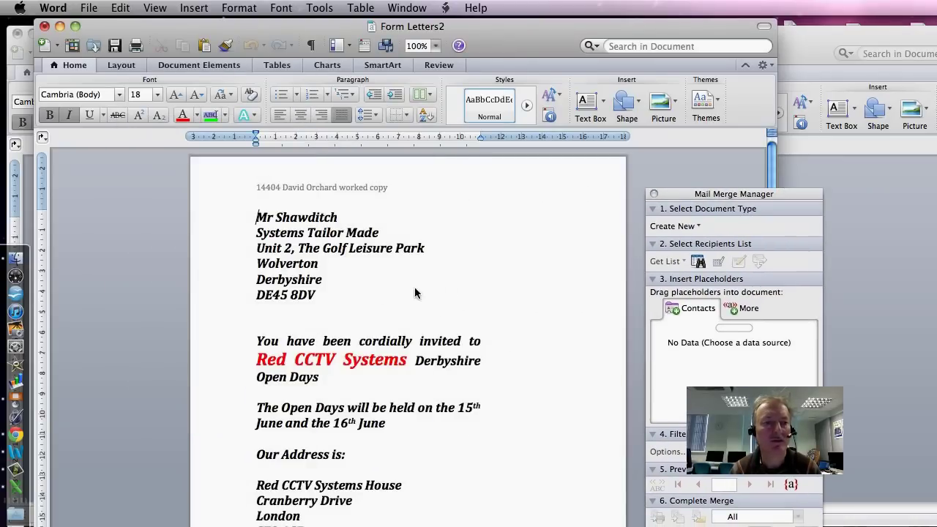
pyautogui.moveTo(263, 279); pyautogui.dragTo(306, 279)
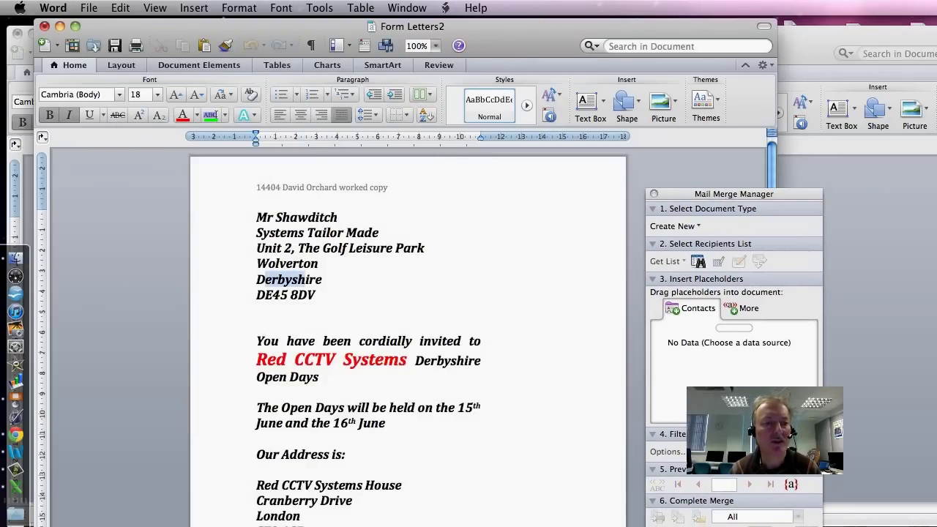
pyautogui.scroll(-10, 306, 279)
pyautogui.scroll(-15, 408, 337)
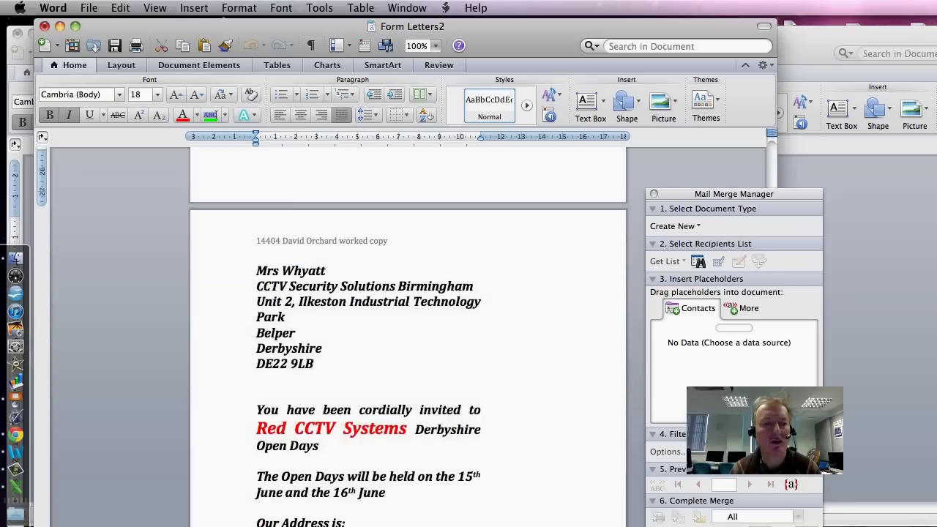
pyautogui.scroll(-1, 408, 337)
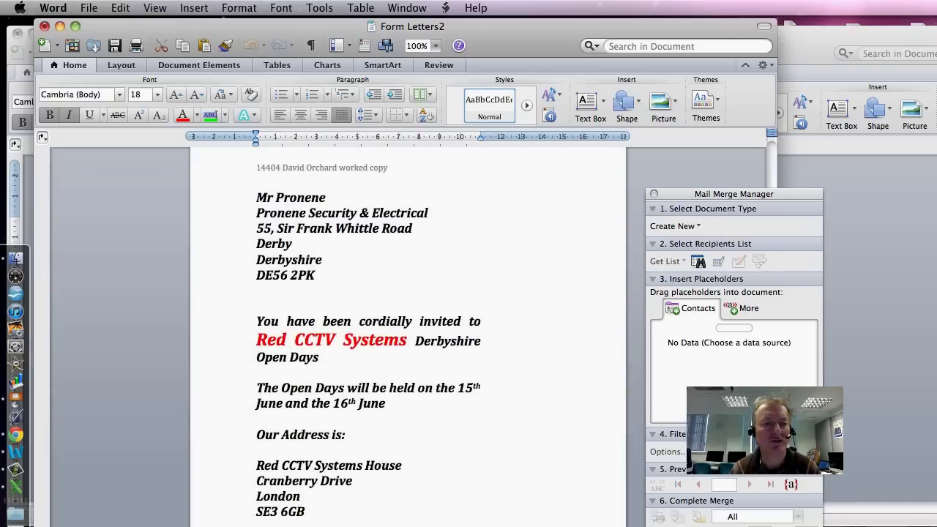
pyautogui.scroll(20, 408, 337)
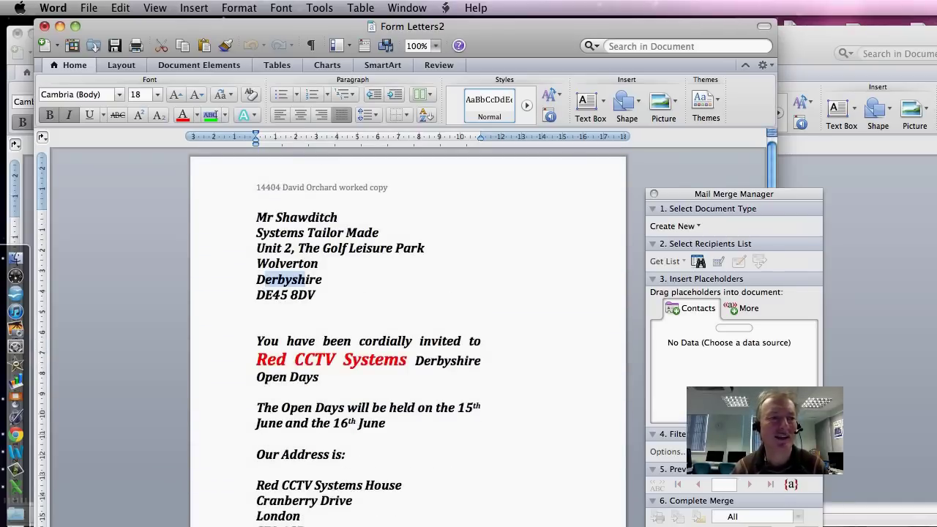
pyautogui.click(44, 27)
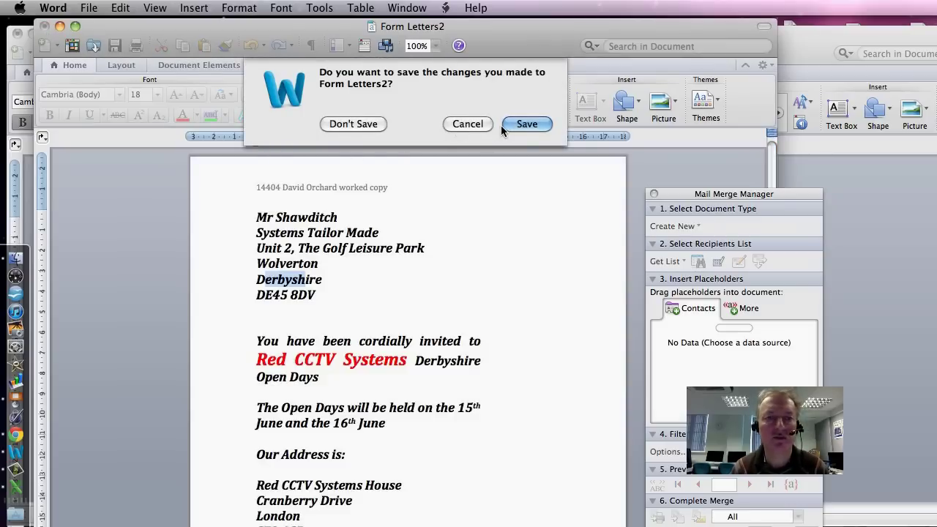